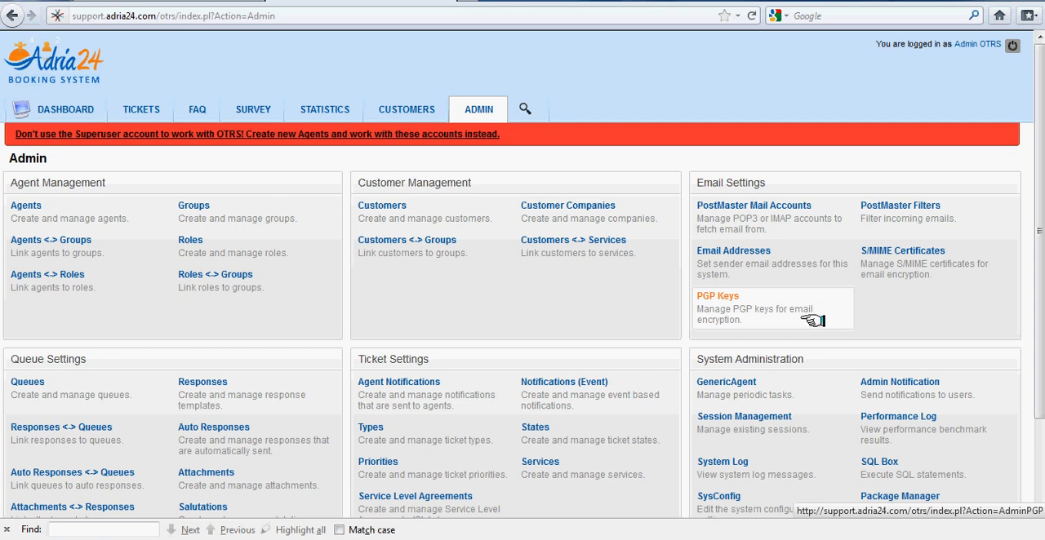
Open the generic agent job "Ticket Escalation First Response Time" and set its Valid option to No.
{"action": "left_click", "coordinate": [725, 382]}
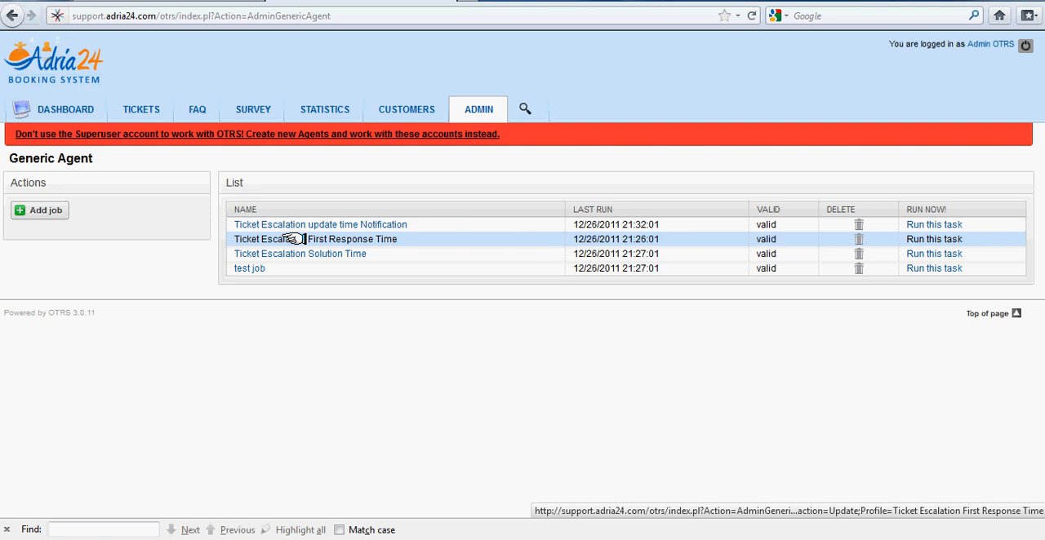
{"action": "left_click", "coordinate": [293, 239]}
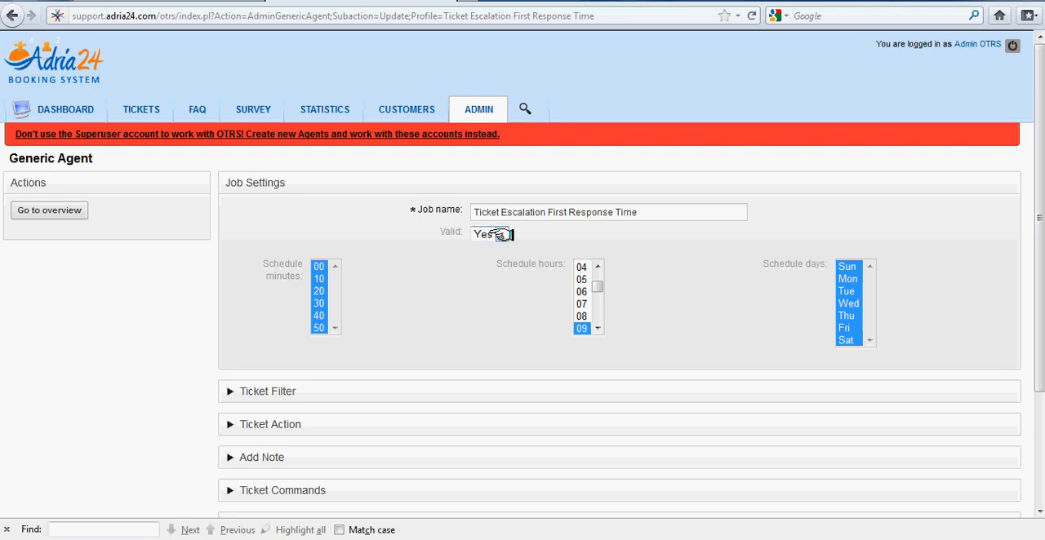
{"action": "left_click", "coordinate": [500, 234]}
{"action": "left_click", "coordinate": [485, 262]}
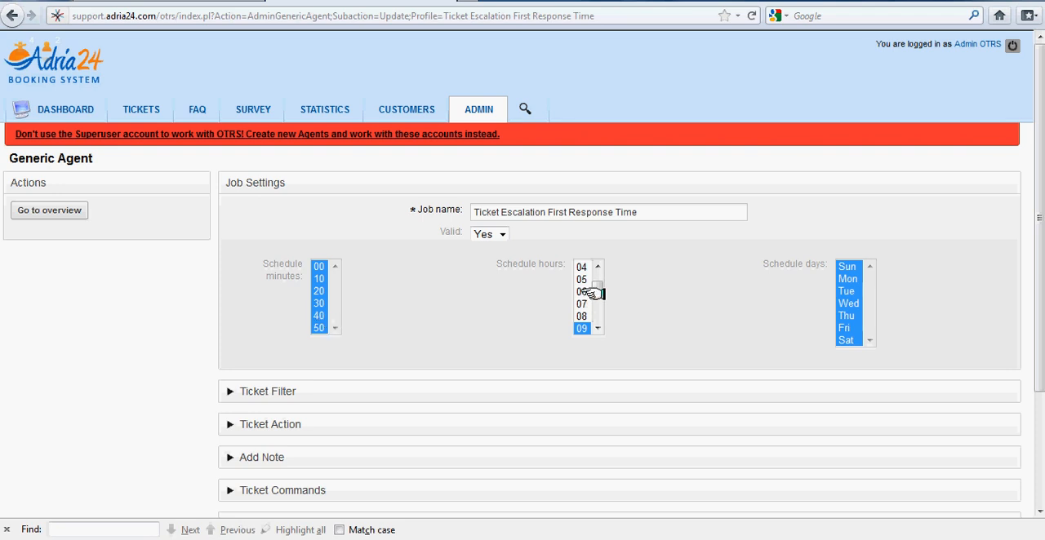
{"action": "key", "text": "Down"}
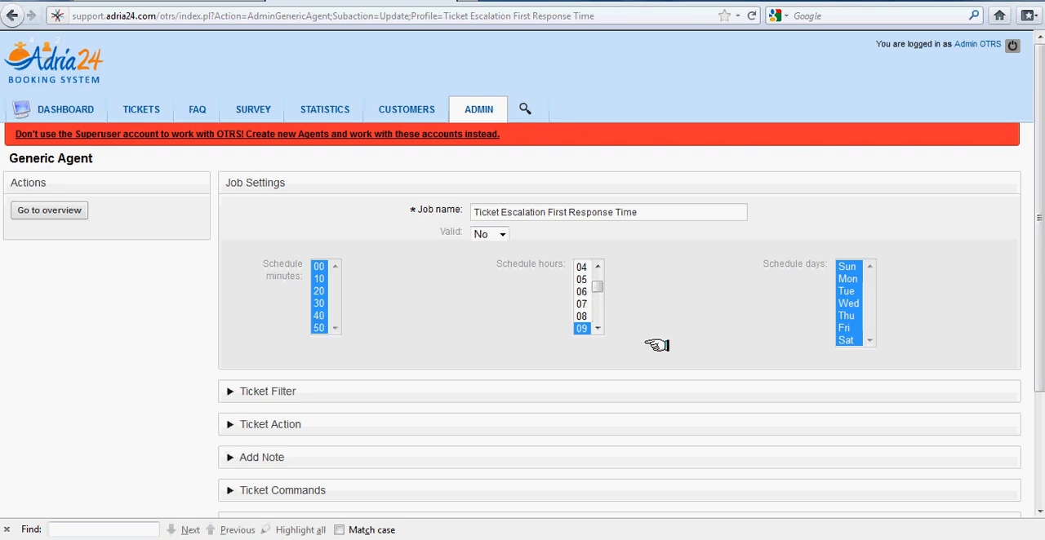
Select all schedule hours from 00 to 23 for the job.
{"action": "left_click", "coordinate": [581, 268]}
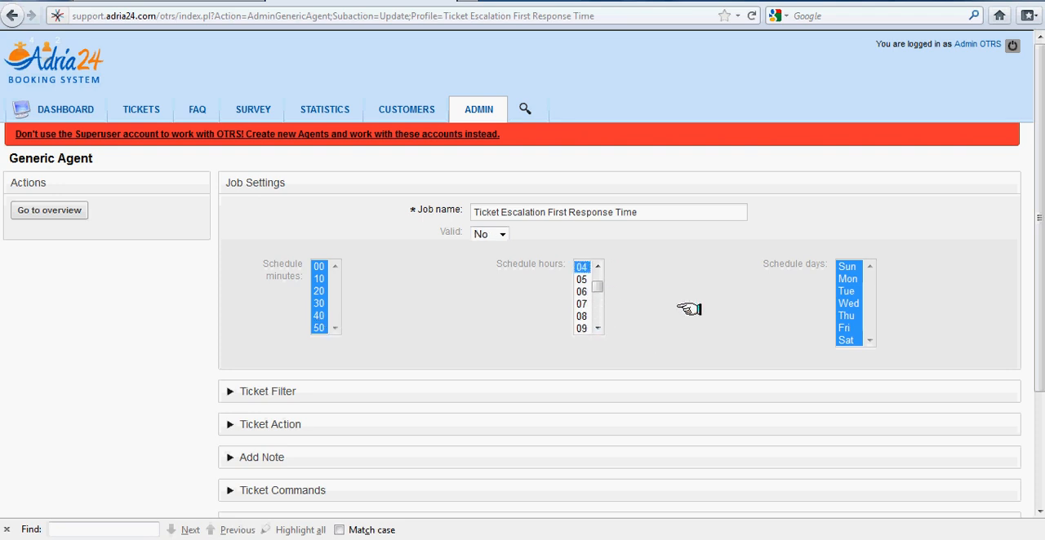
{"action": "key", "text": "Down"}
{"action": "key", "text": "Down"}
{"action": "key", "text": "Down"}
{"action": "key", "text": "Down"}
{"action": "key", "text": "Down"}
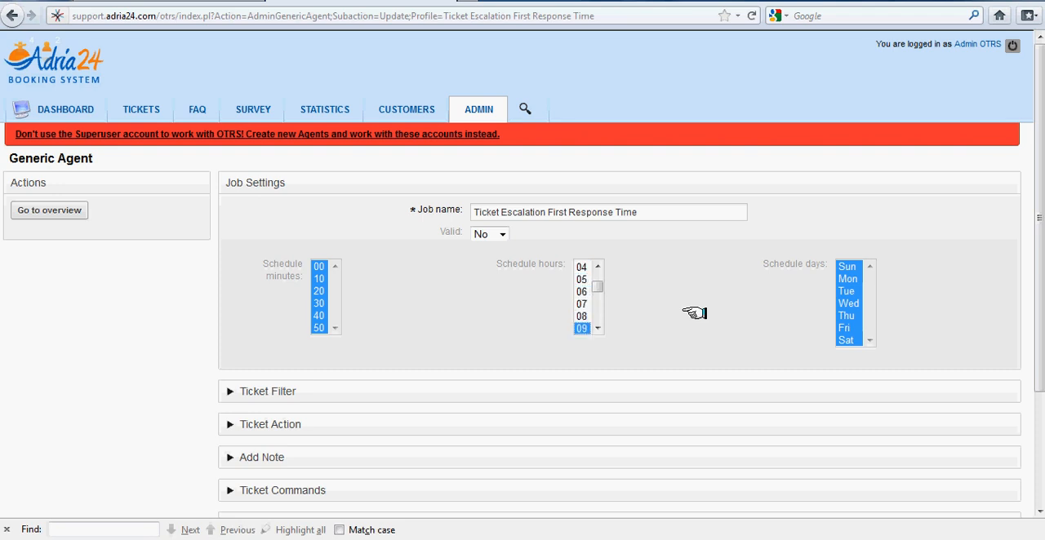
{"action": "key", "text": "Up"}
{"action": "key", "text": "Up"}
{"action": "key", "text": "Up"}
{"action": "key", "text": "Up"}
{"action": "key", "text": "Up"}
{"action": "key", "text": "Up"}
{"action": "key", "text": "Up"}
{"action": "key", "text": "Up"}
{"action": "key", "text": "Up"}
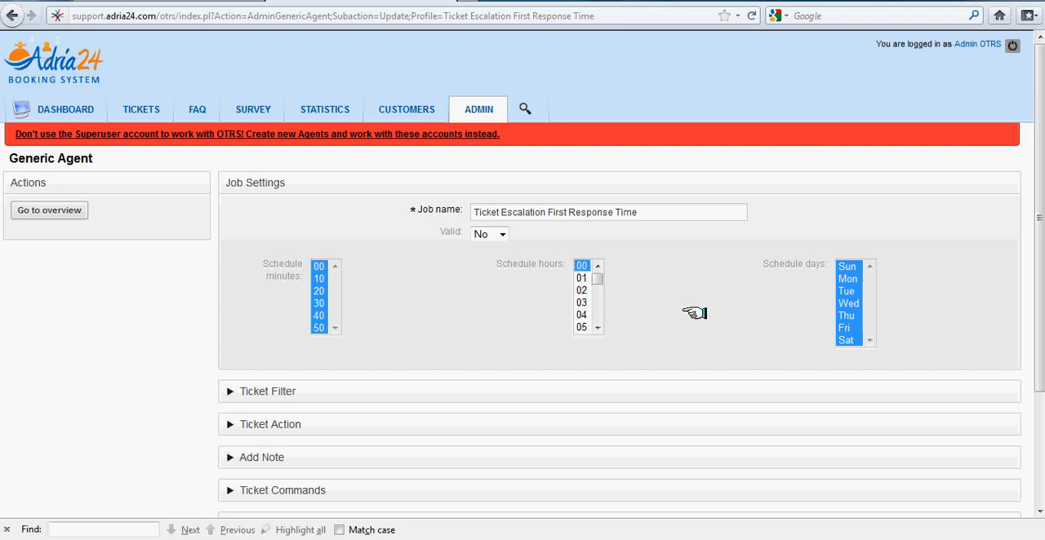
{"action": "key", "text": "shift+Down"}
{"action": "key", "text": "shift+Down"}
{"action": "key", "text": "shift+Down"}
{"action": "key", "text": "shift+Down"}
{"action": "key", "text": "shift+Down"}
{"action": "key", "text": "shift+Down"}
{"action": "key", "text": "shift+Down"}
{"action": "key", "text": "shift+Down"}
{"action": "key", "text": "shift+Down"}
{"action": "key", "text": "shift+Down"}
{"action": "key", "text": "shift+Down"}
{"action": "key", "text": "shift+Down"}
{"action": "key", "text": "shift+Down"}
{"action": "key", "text": "shift+Down"}
{"action": "key", "text": "shift+Down"}
{"action": "key", "text": "shift+Down"}
{"action": "key", "text": "shift+Down"}
{"action": "key", "text": "shift+Down"}
{"action": "key", "text": "shift+Down"}
{"action": "key", "text": "shift+Down"}
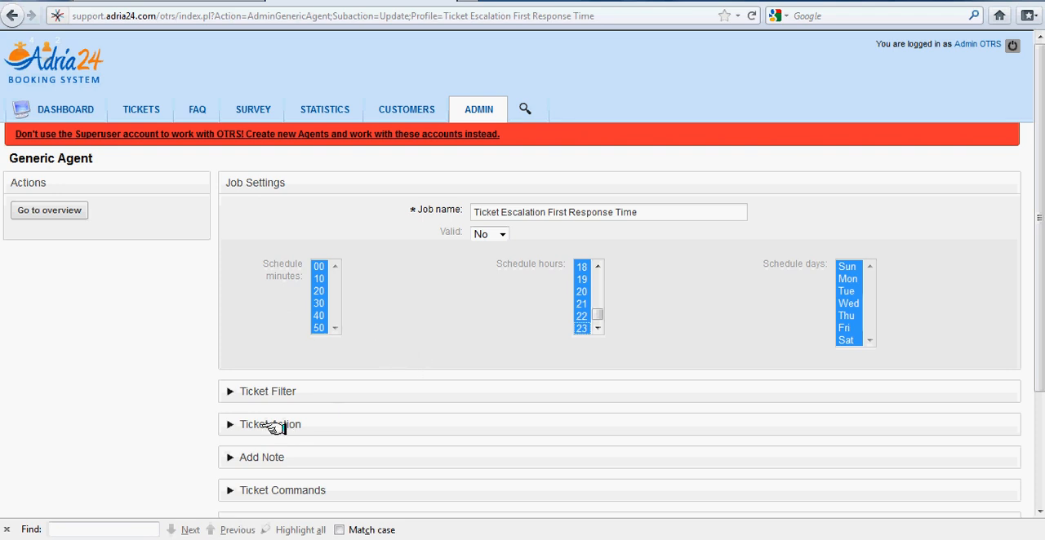
Set the job's ticket filter priority to 4 high.
{"action": "left_click", "coordinate": [224, 392]}
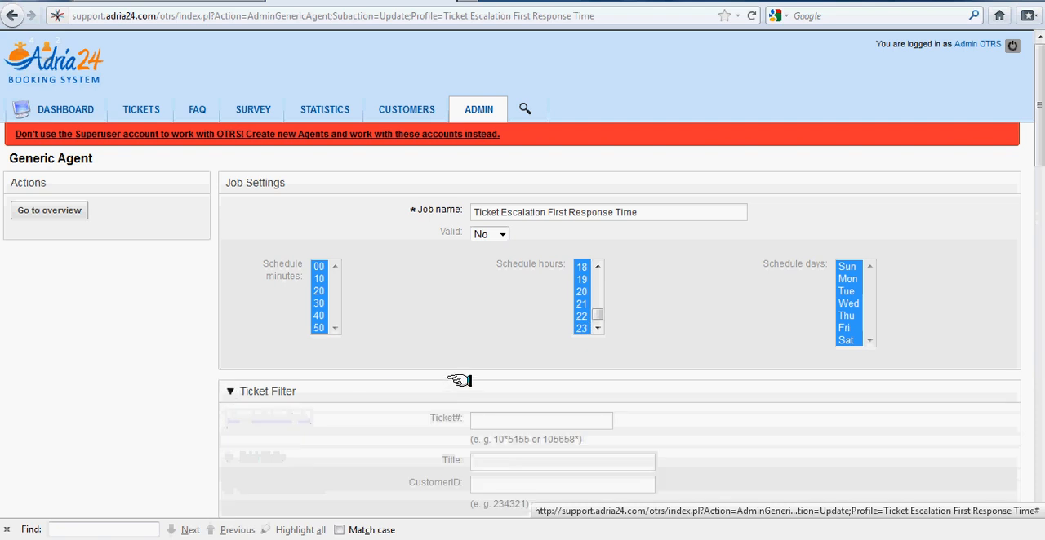
{"action": "scroll", "coordinate": [457, 378], "scroll_direction": "down", "scroll_amount": 10}
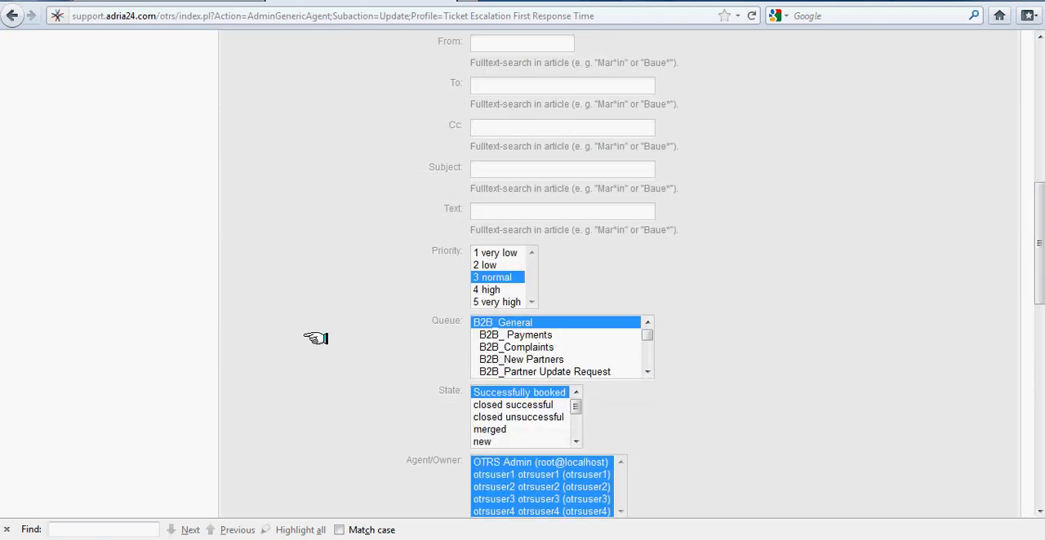
{"action": "left_click", "coordinate": [508, 289]}
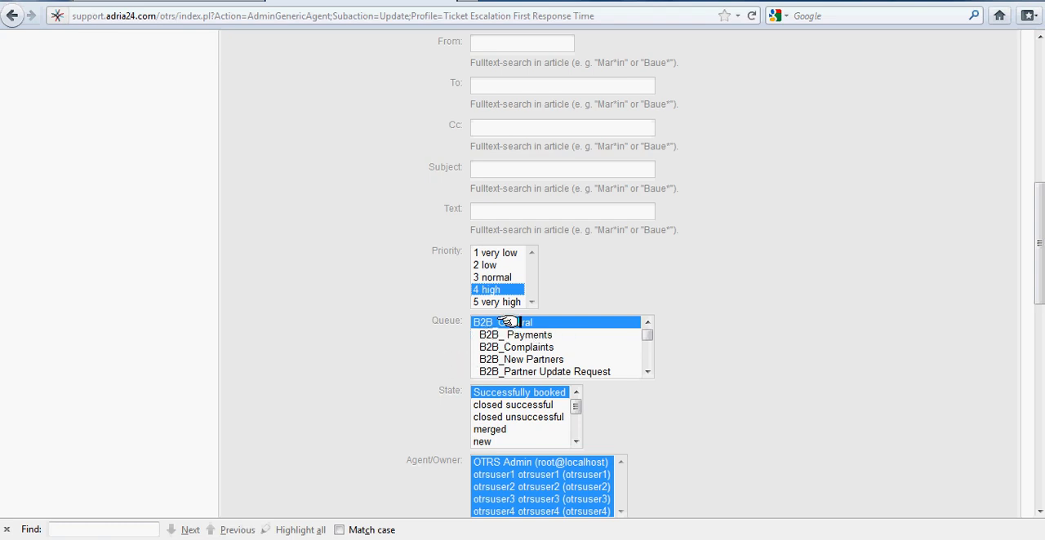
Set the time units of the job's added note to 20.
{"action": "scroll", "coordinate": [649, 408], "scroll_direction": "down", "scroll_amount": 4}
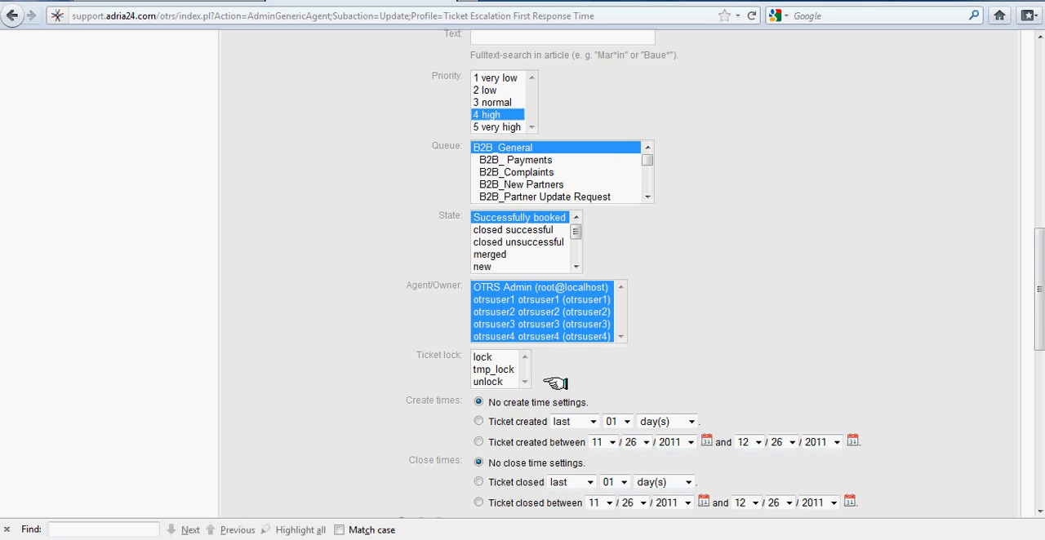
{"action": "scroll", "coordinate": [620, 382], "scroll_direction": "down", "scroll_amount": 2}
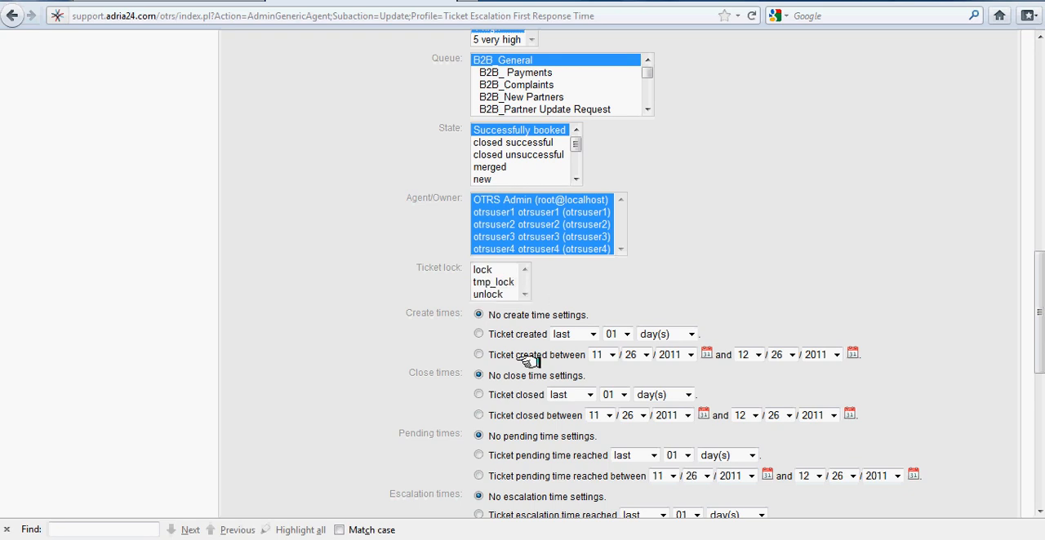
{"action": "scroll", "coordinate": [674, 331], "scroll_direction": "down", "scroll_amount": 2}
{"action": "scroll", "coordinate": [669, 333], "scroll_direction": "down", "scroll_amount": 2}
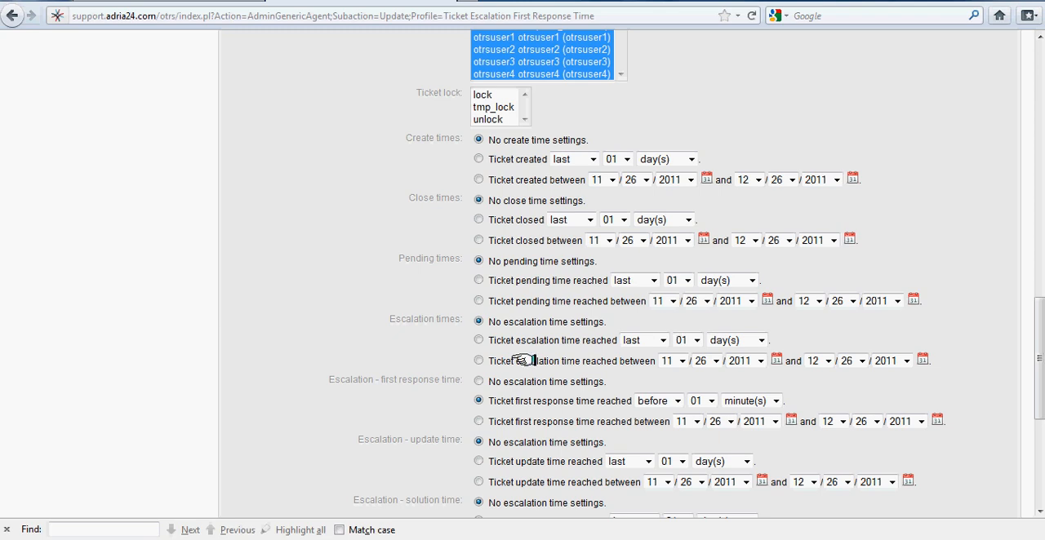
{"action": "scroll", "coordinate": [497, 357], "scroll_direction": "down", "scroll_amount": 2}
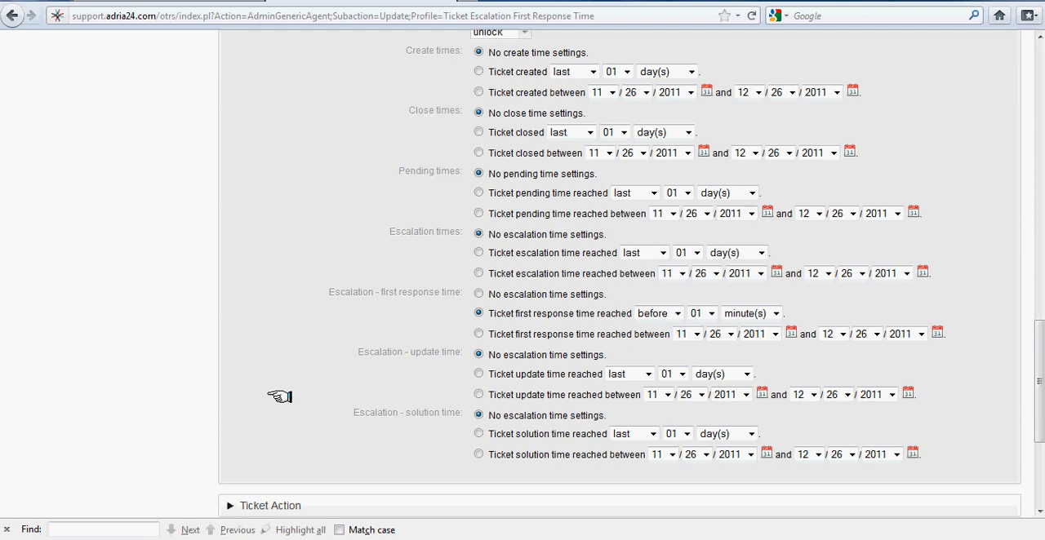
{"action": "scroll", "coordinate": [279, 397], "scroll_direction": "down", "scroll_amount": 2}
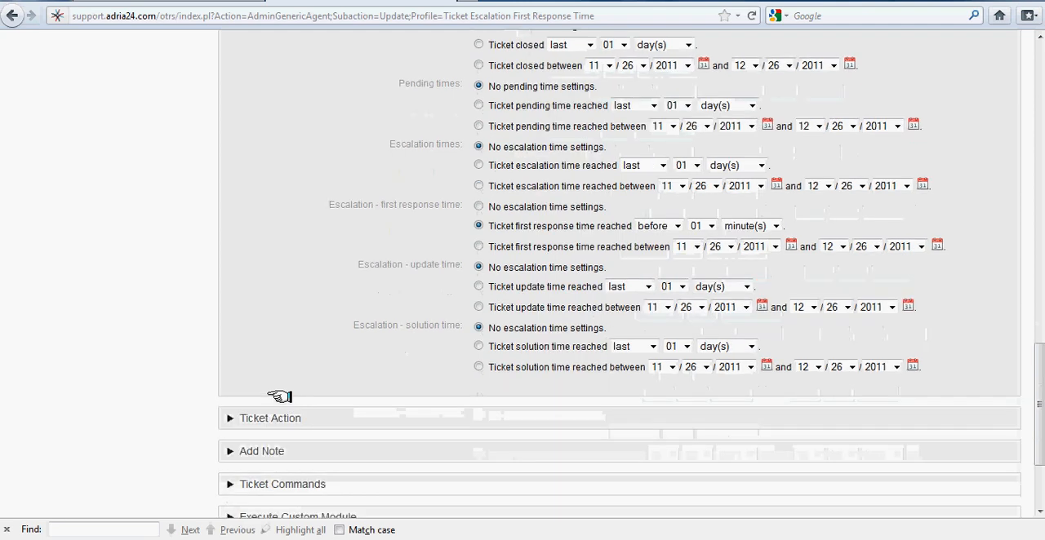
{"action": "left_click", "coordinate": [226, 449]}
{"action": "scroll", "coordinate": [310, 398], "scroll_direction": "down", "scroll_amount": 4}
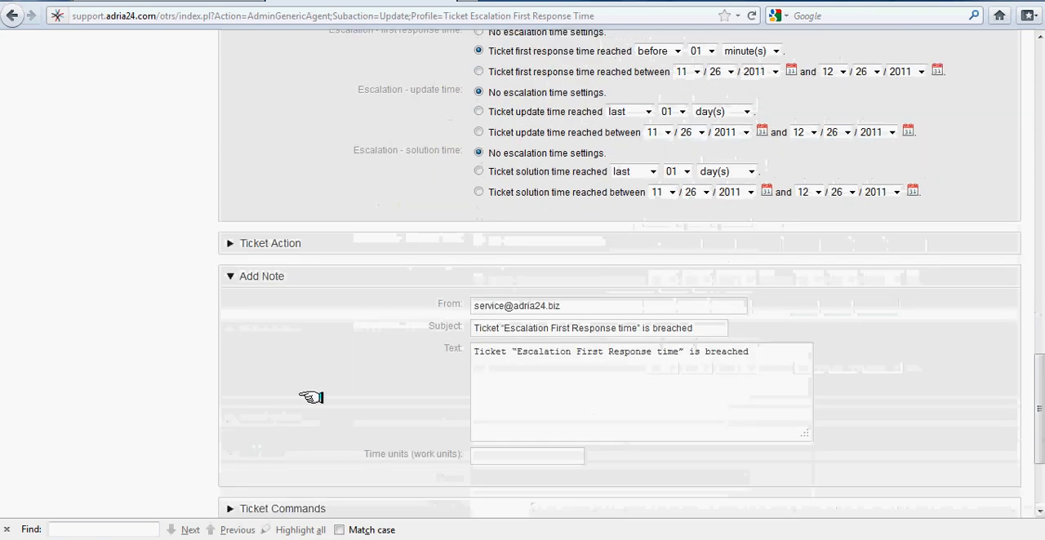
{"action": "left_click", "coordinate": [588, 304]}
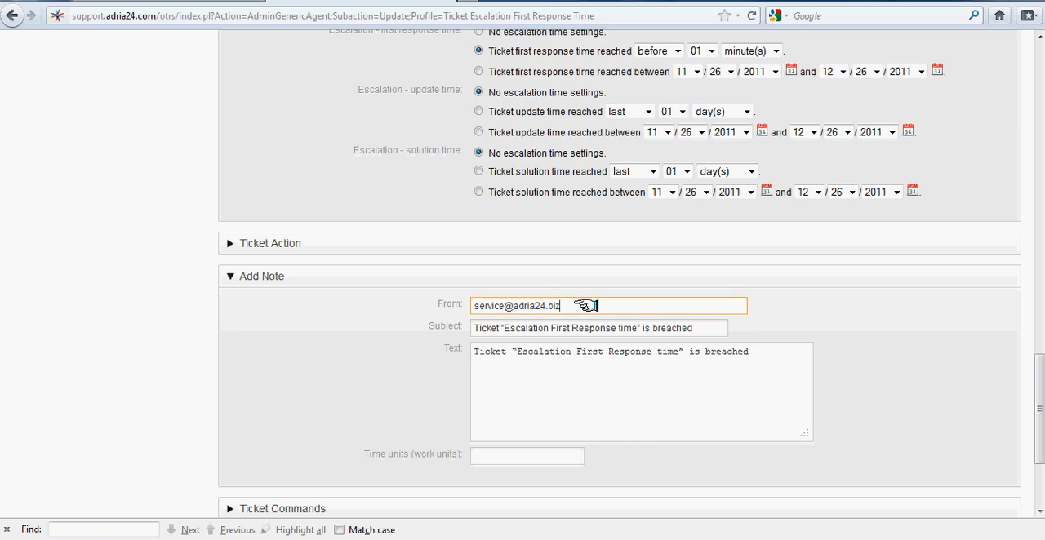
{"action": "left_click", "coordinate": [707, 328]}
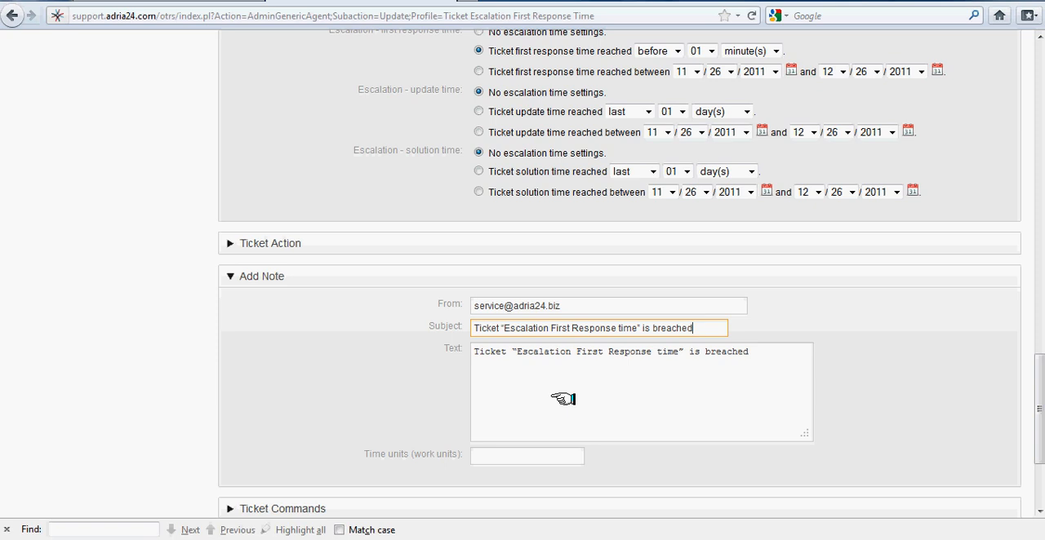
{"action": "scroll", "coordinate": [563, 399], "scroll_direction": "down", "scroll_amount": 4}
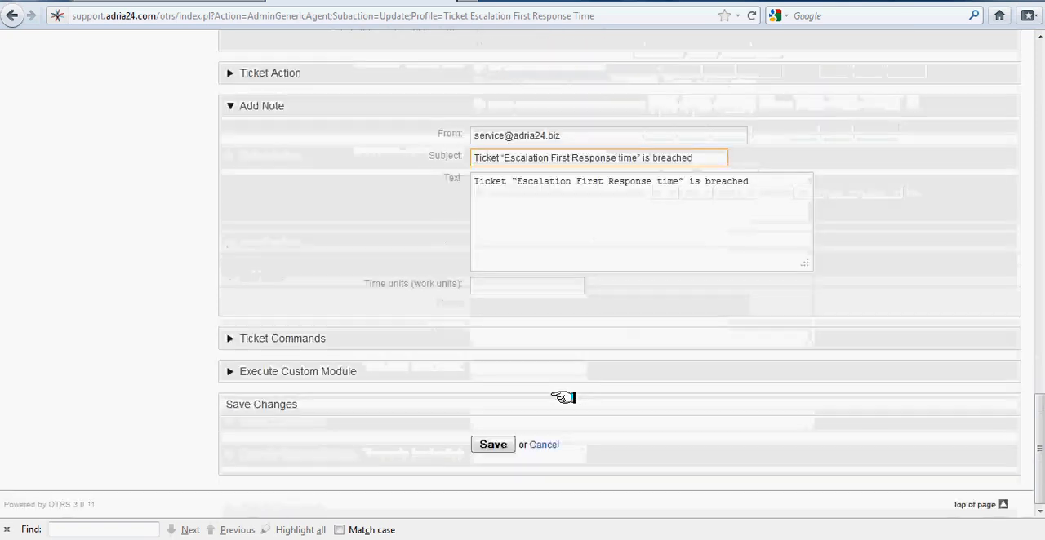
{"action": "left_click", "coordinate": [502, 285]}
{"action": "type", "text": "20"}
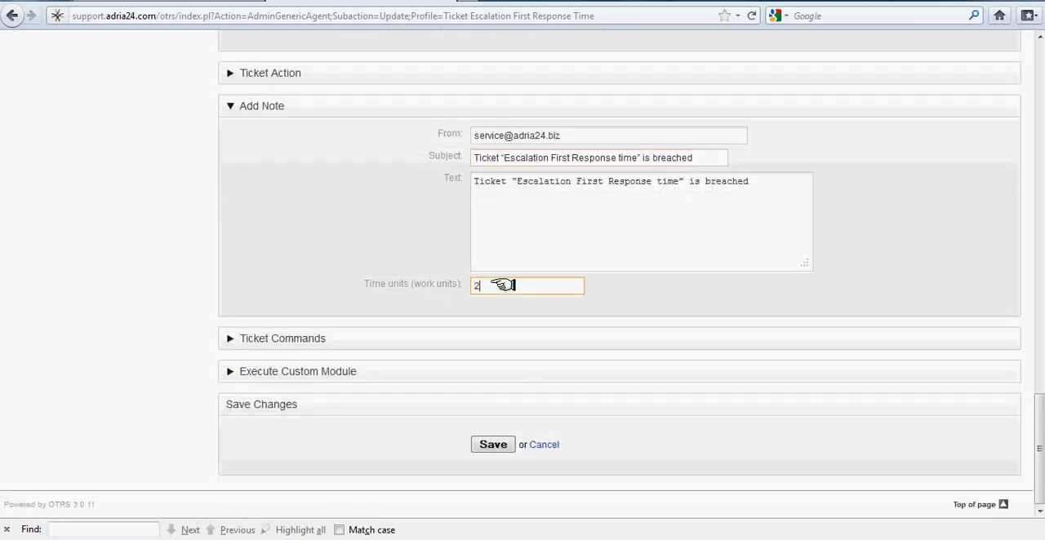
Choose Yes for agent/customer notifications on changes and No for deleting tickets in the ticket commands, and save the job.
{"action": "left_click", "coordinate": [226, 338]}
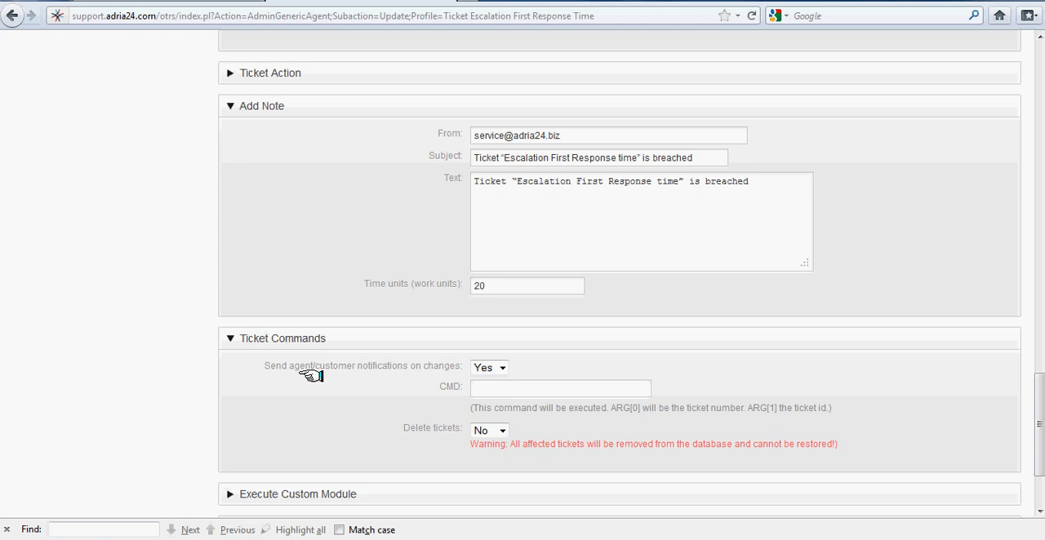
{"action": "left_click", "coordinate": [494, 368]}
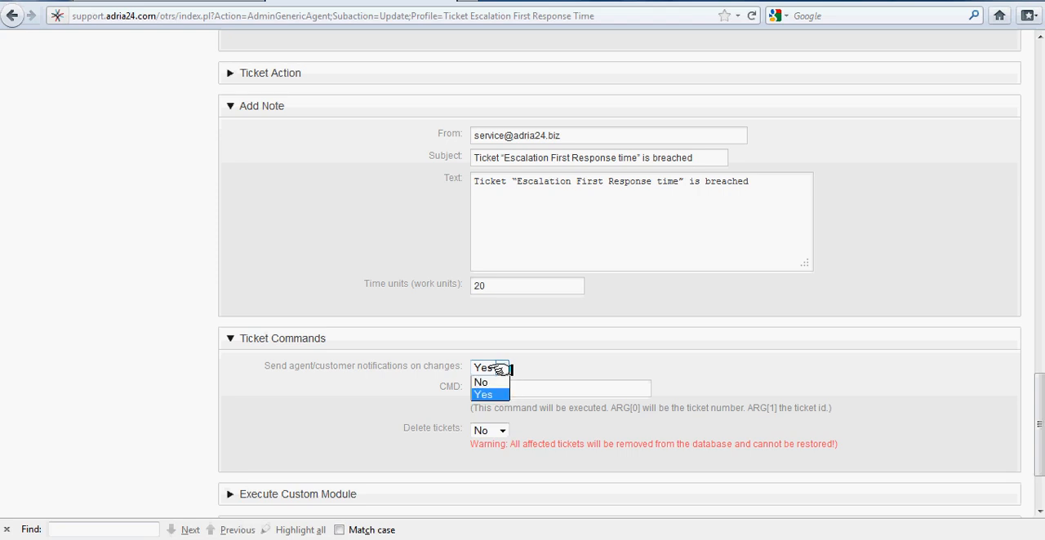
{"action": "left_click", "coordinate": [488, 397]}
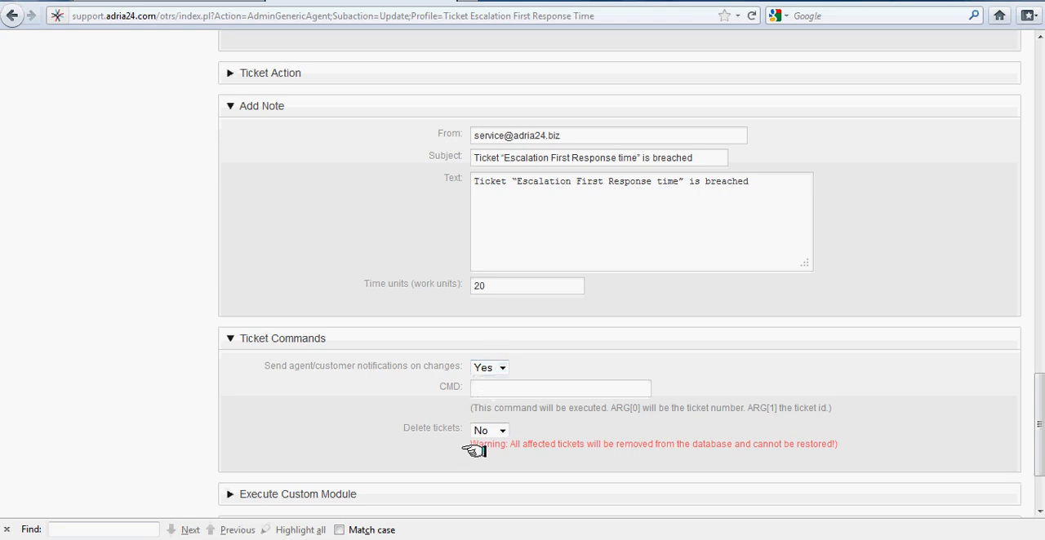
{"action": "left_click", "coordinate": [499, 431]}
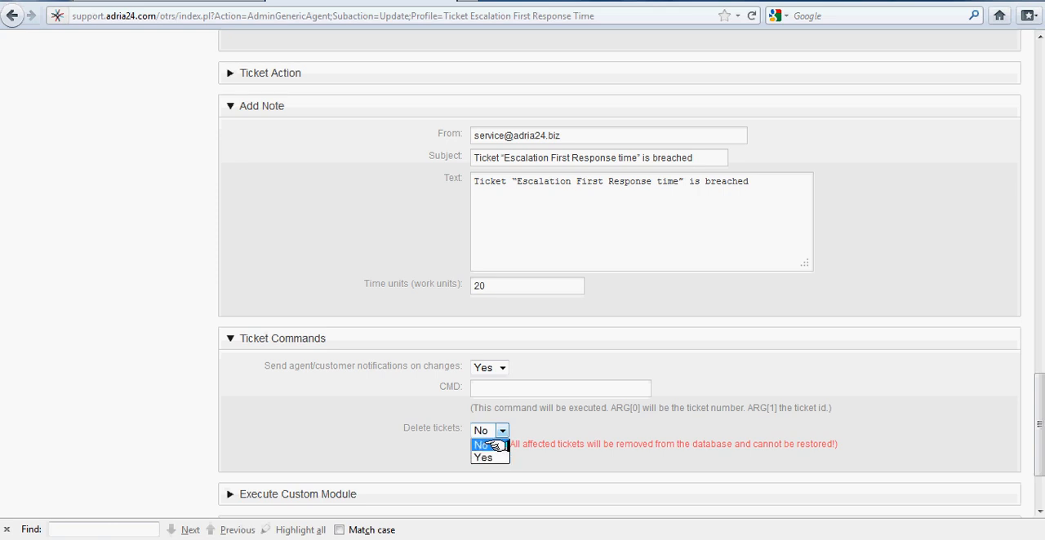
{"action": "left_click", "coordinate": [490, 445]}
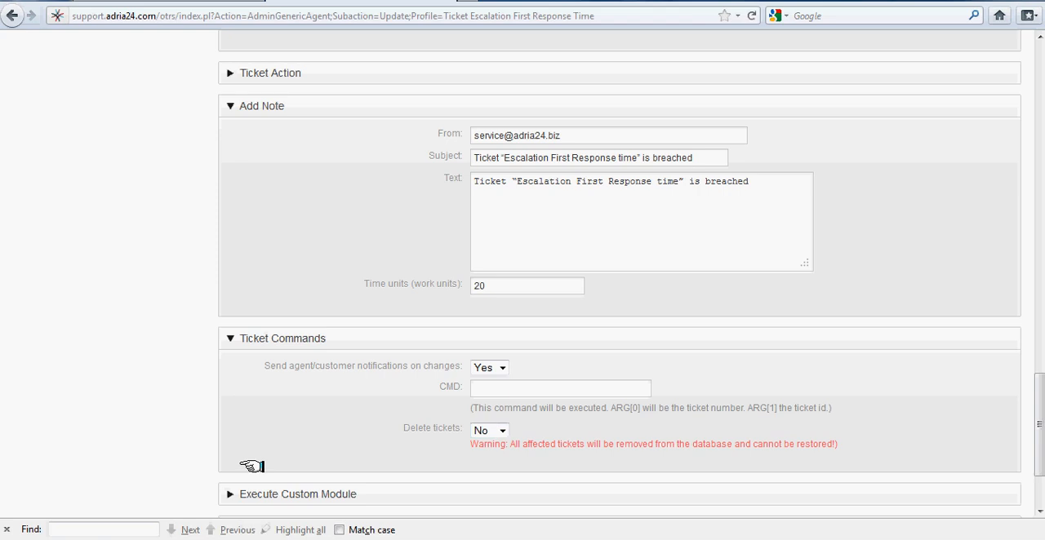
{"action": "scroll", "coordinate": [253, 463], "scroll_direction": "down", "scroll_amount": 3}
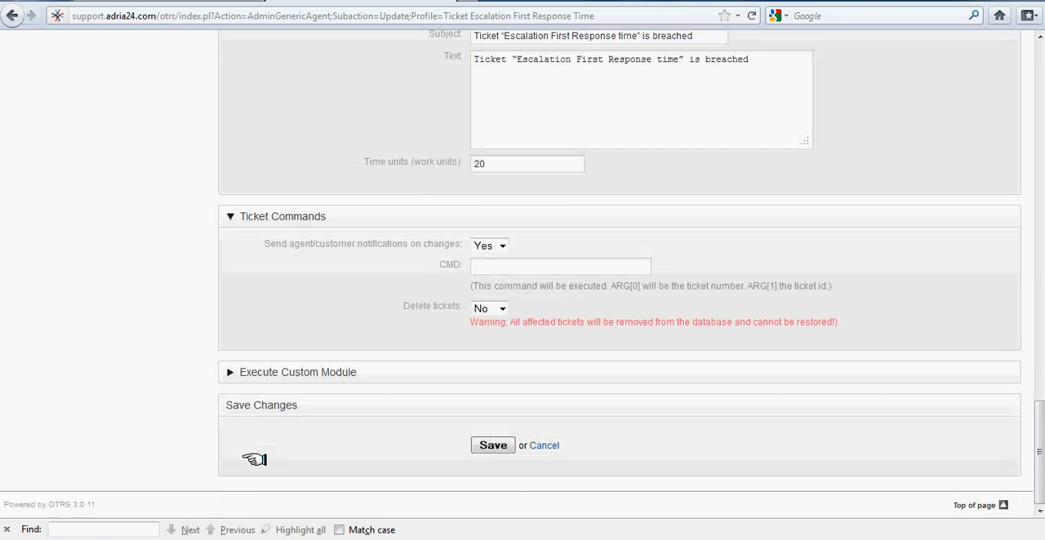
{"action": "left_click", "coordinate": [492, 445]}
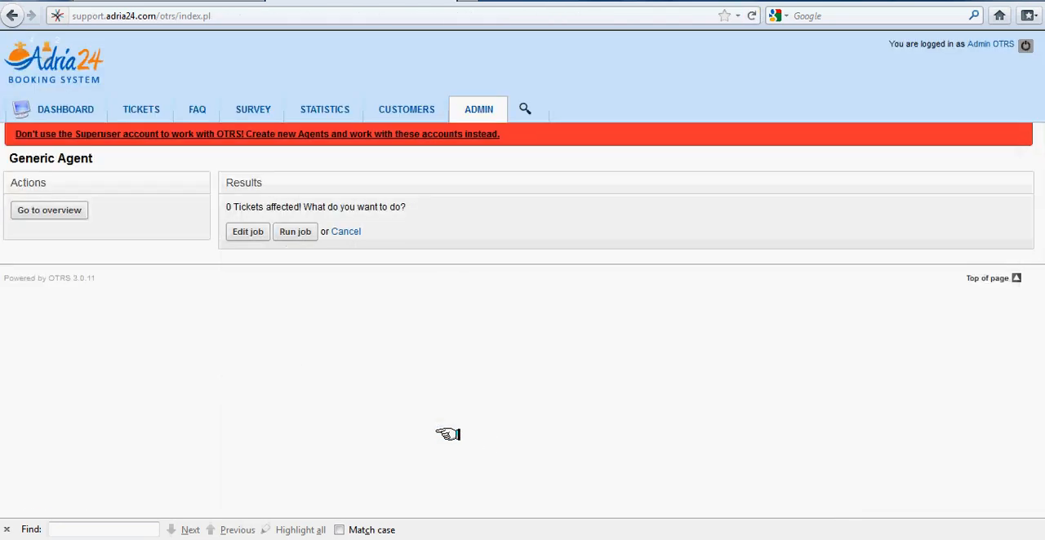
Open the job "Ticket Escalation update time Notification" and filter its tickets by priority 3 normal and queue B2B_General.
{"action": "left_click", "coordinate": [57, 210]}
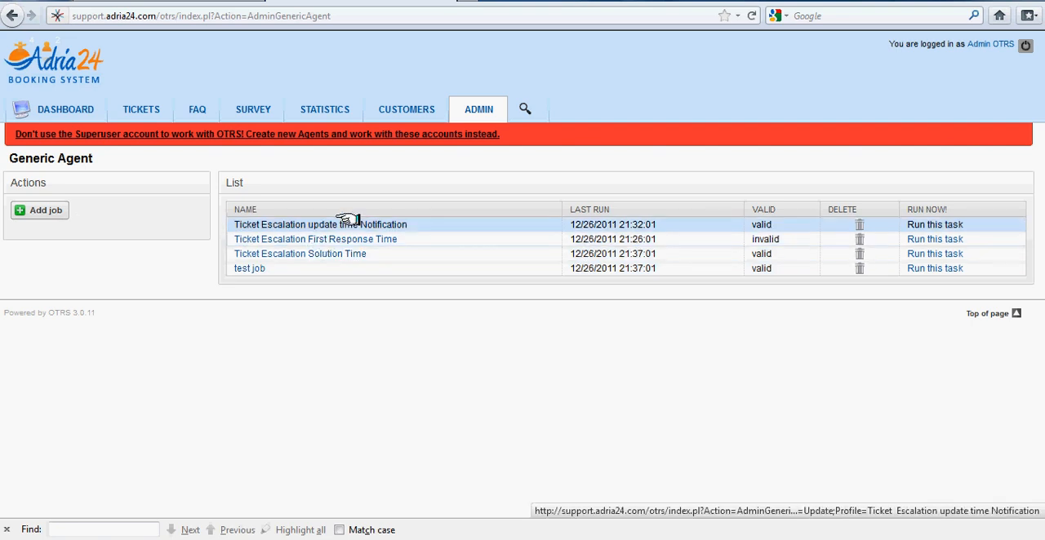
{"action": "left_click", "coordinate": [286, 223]}
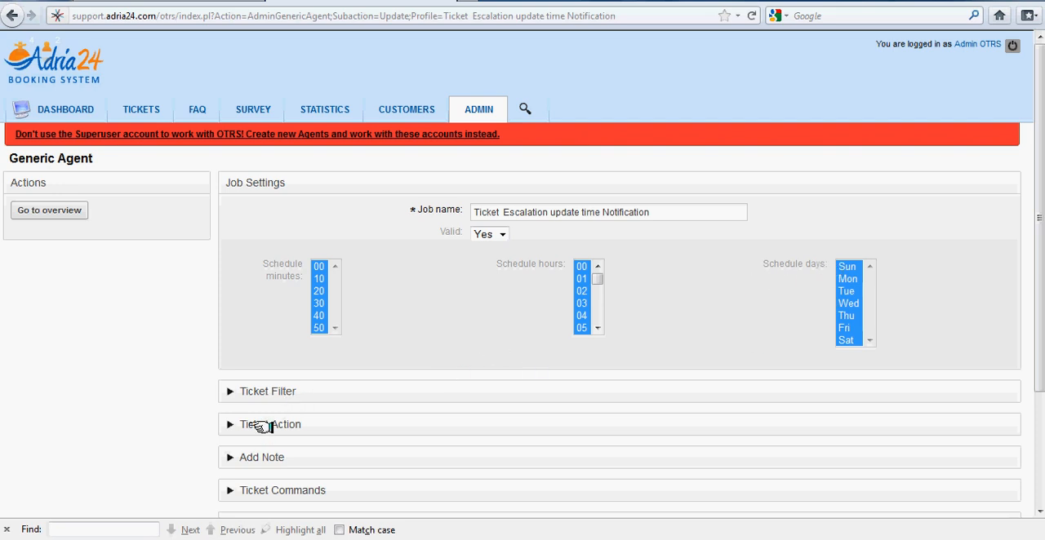
{"action": "left_click", "coordinate": [224, 390]}
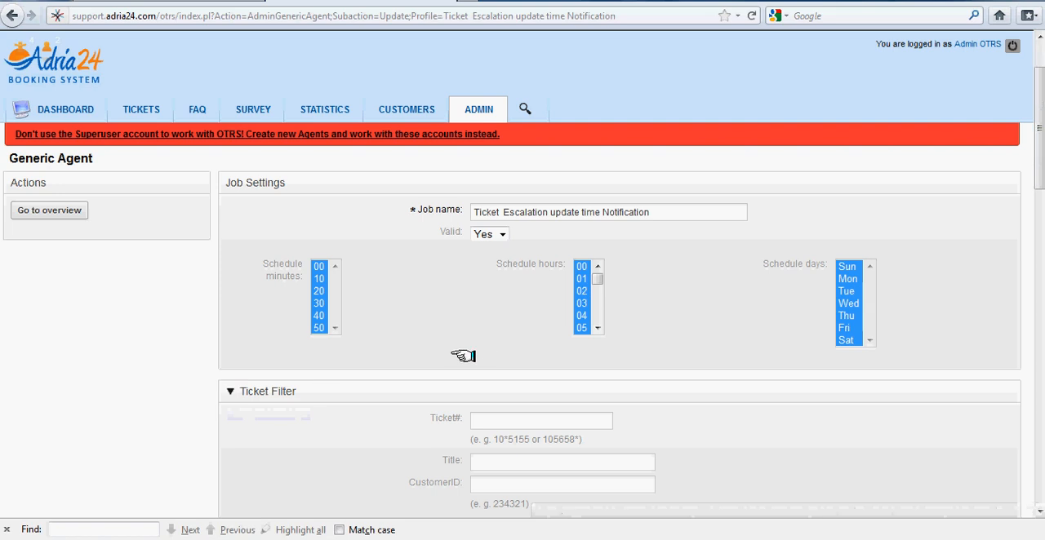
{"action": "scroll", "coordinate": [463, 356], "scroll_direction": "down", "scroll_amount": 10}
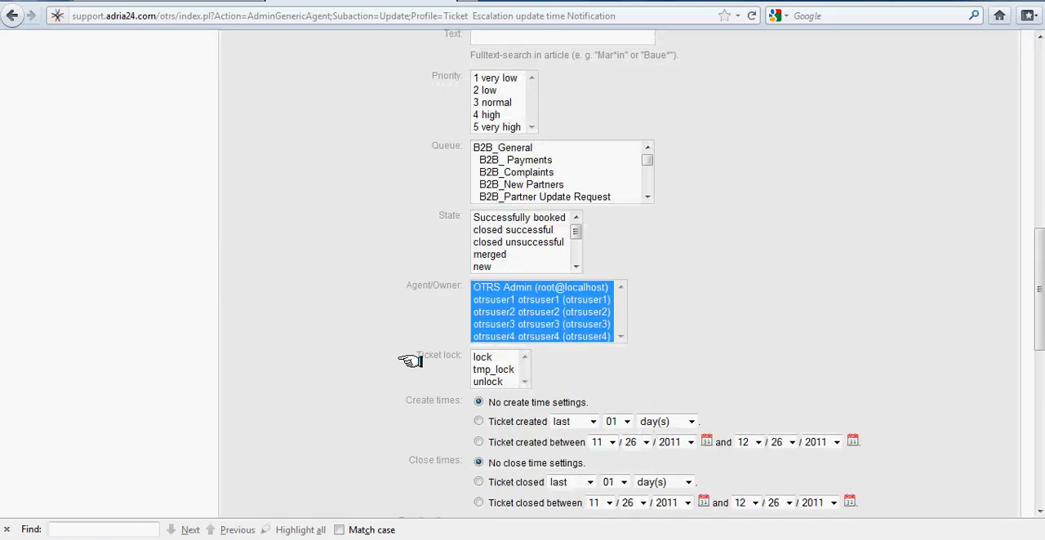
{"action": "scroll", "coordinate": [412, 362], "scroll_direction": "up", "scroll_amount": 6}
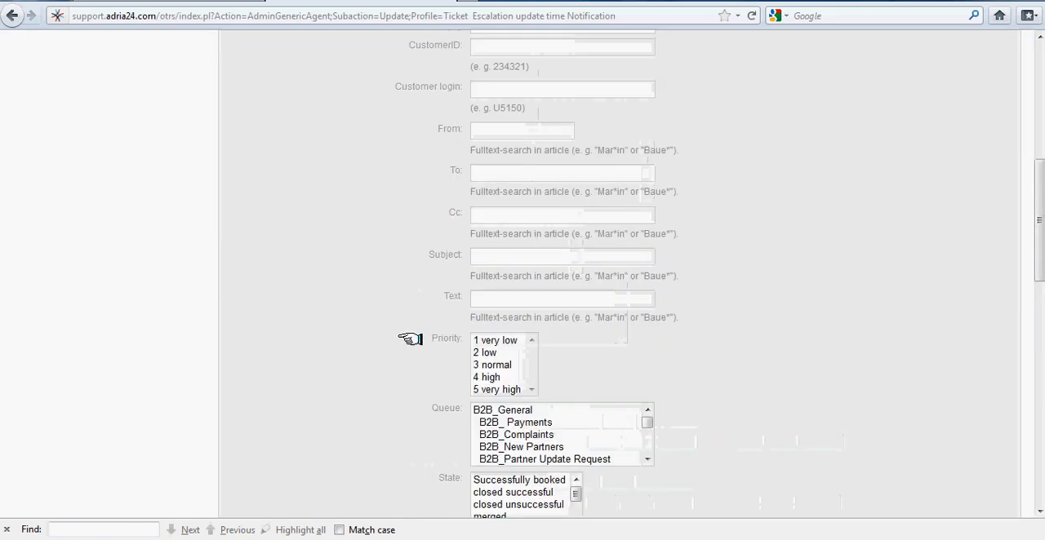
{"action": "left_click", "coordinate": [493, 365]}
{"action": "left_click", "coordinate": [490, 409]}
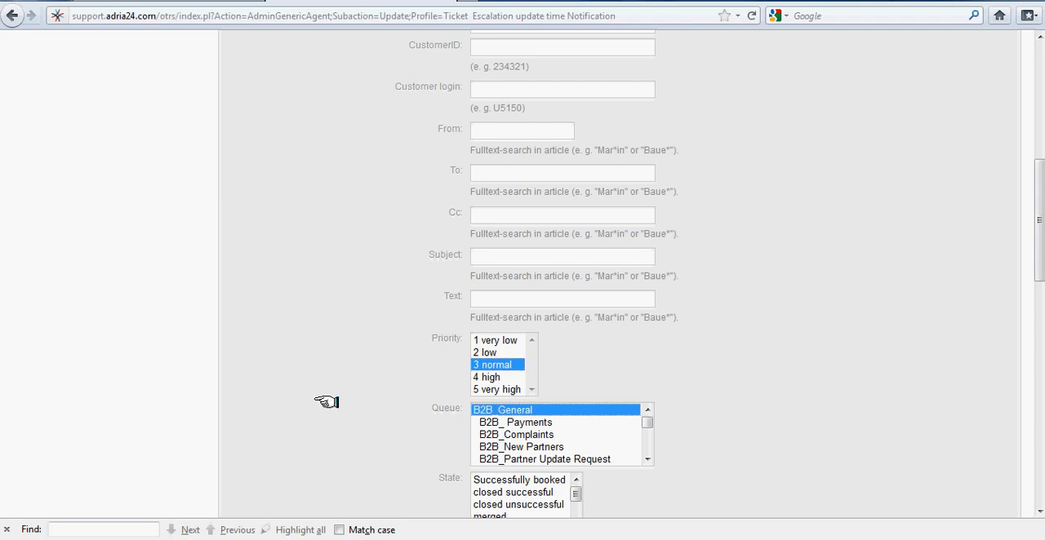
{"action": "scroll", "coordinate": [326, 400], "scroll_direction": "down", "scroll_amount": 4}
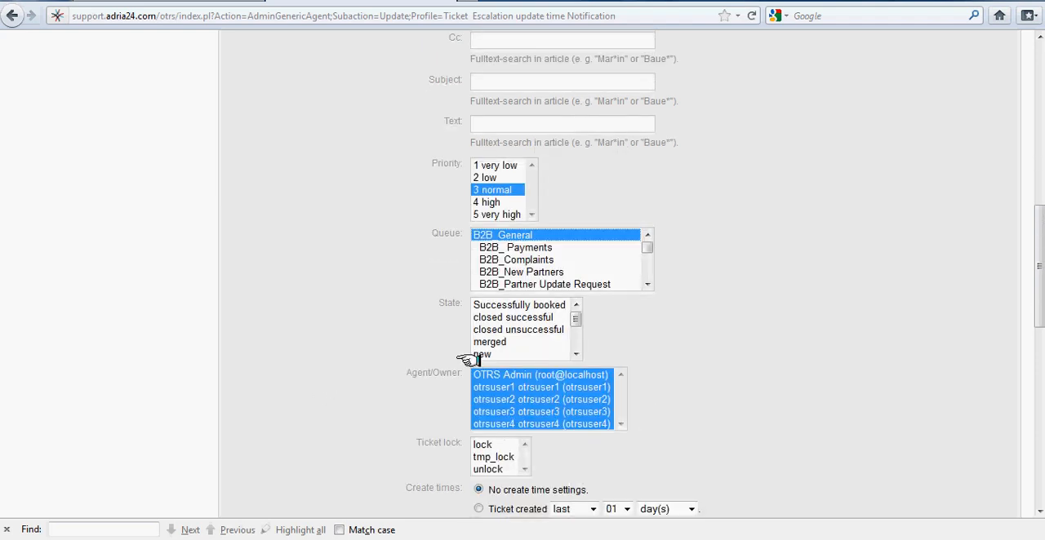
Set the job's ticket filter state to Successfully booked and review the filter's time and escalation settings.
{"action": "left_click", "coordinate": [502, 305]}
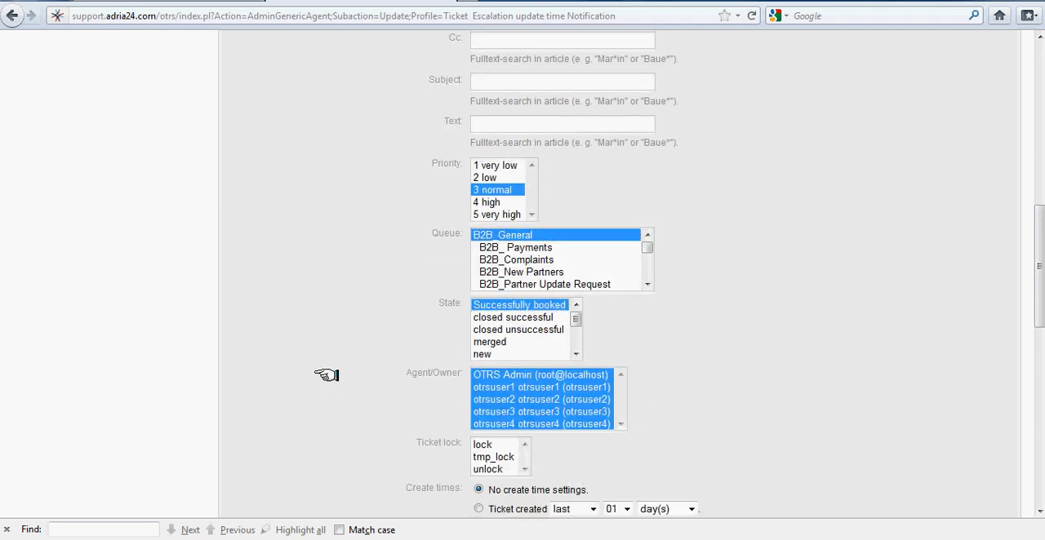
{"action": "scroll", "coordinate": [326, 375], "scroll_direction": "down", "scroll_amount": 4}
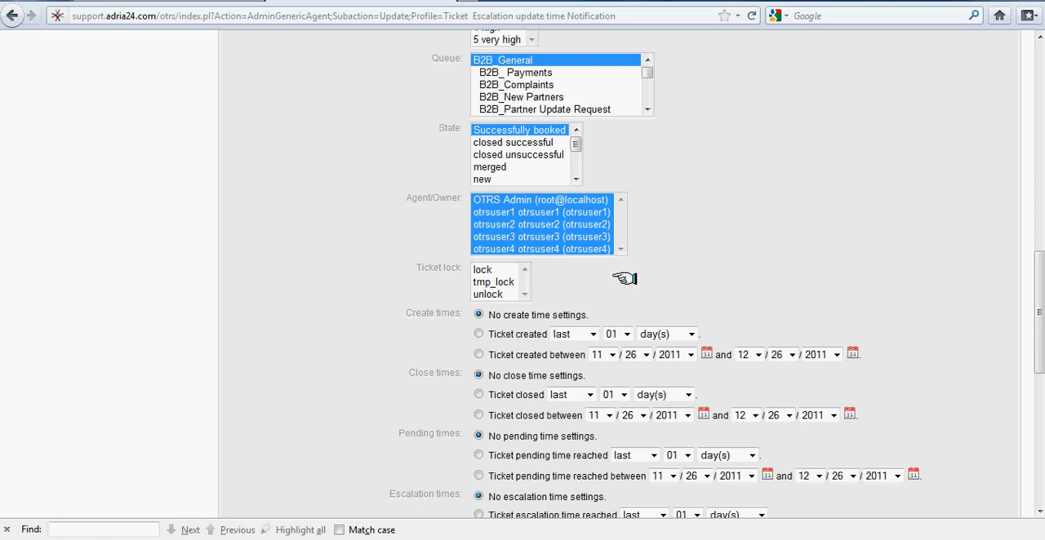
{"action": "scroll", "coordinate": [724, 292], "scroll_direction": "down", "scroll_amount": 4}
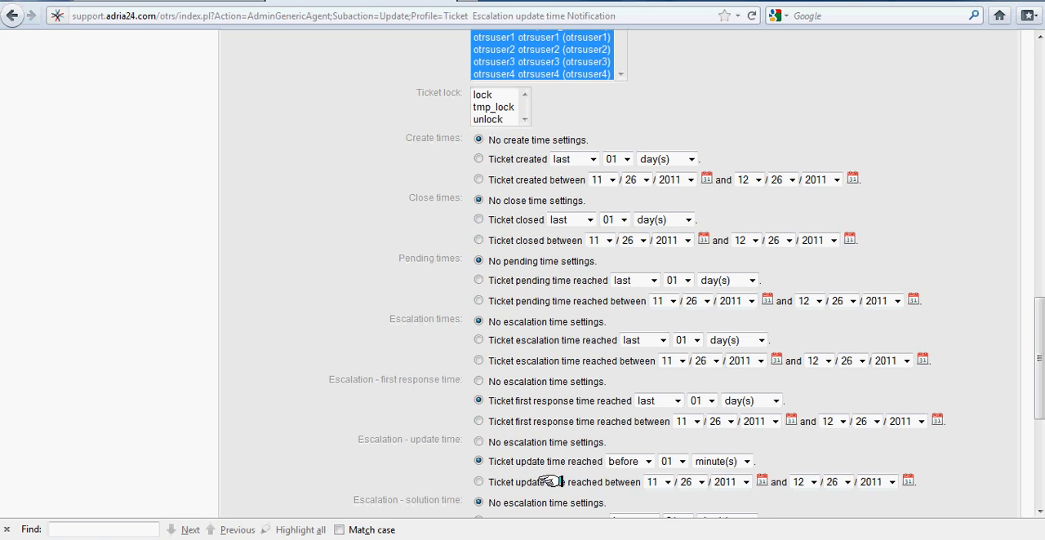
{"action": "scroll", "coordinate": [549, 481], "scroll_direction": "down", "scroll_amount": 5}
Expand the job's ticket action settings and review the new priority, queue, state and owner options.
{"action": "left_click", "coordinate": [232, 328]}
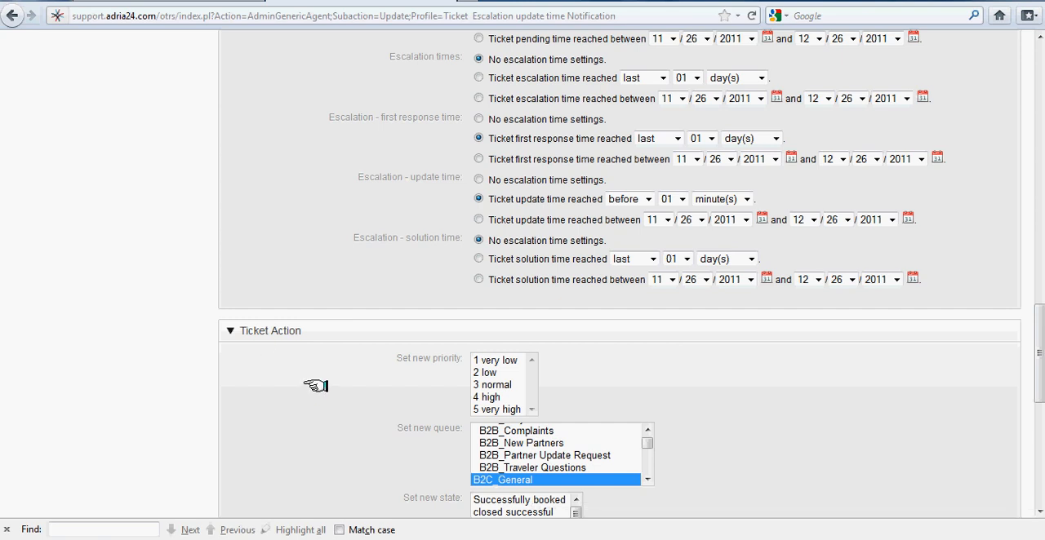
{"action": "scroll", "coordinate": [382, 372], "scroll_direction": "down", "scroll_amount": 3}
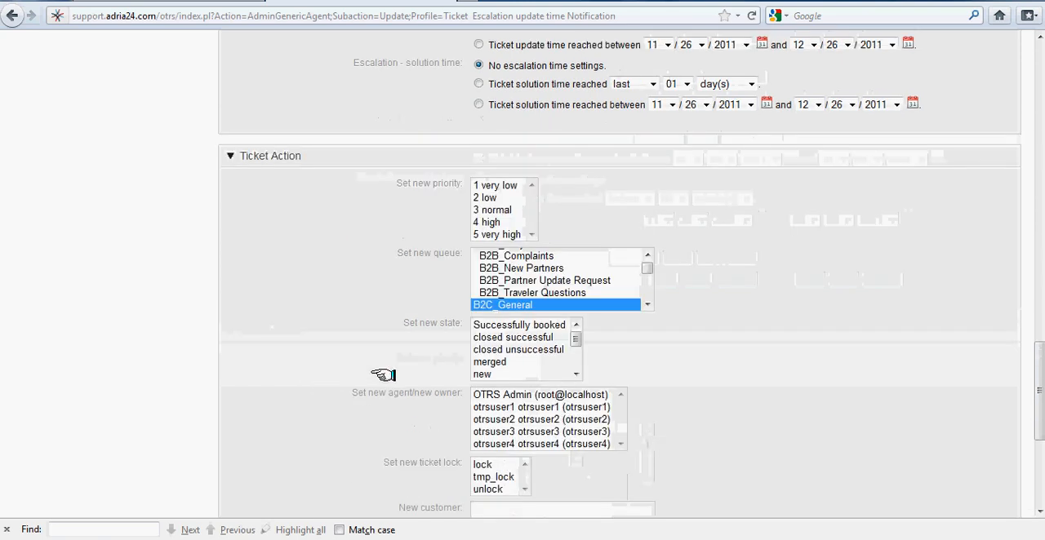
{"action": "scroll", "coordinate": [382, 374], "scroll_direction": "down", "scroll_amount": 3}
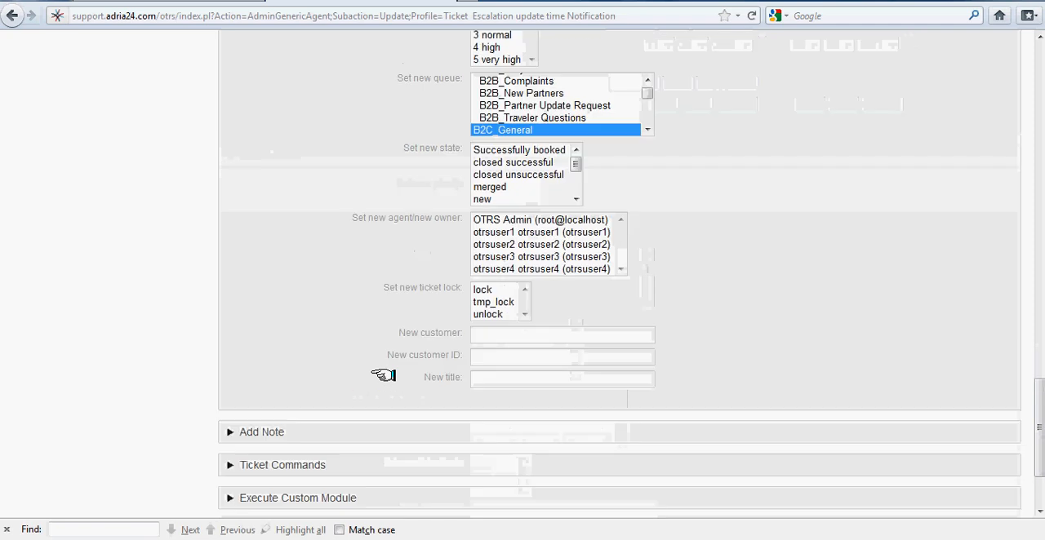
Review the subject and text of the job's added note, save the job and return to the job overview.
{"action": "left_click", "coordinate": [228, 433]}
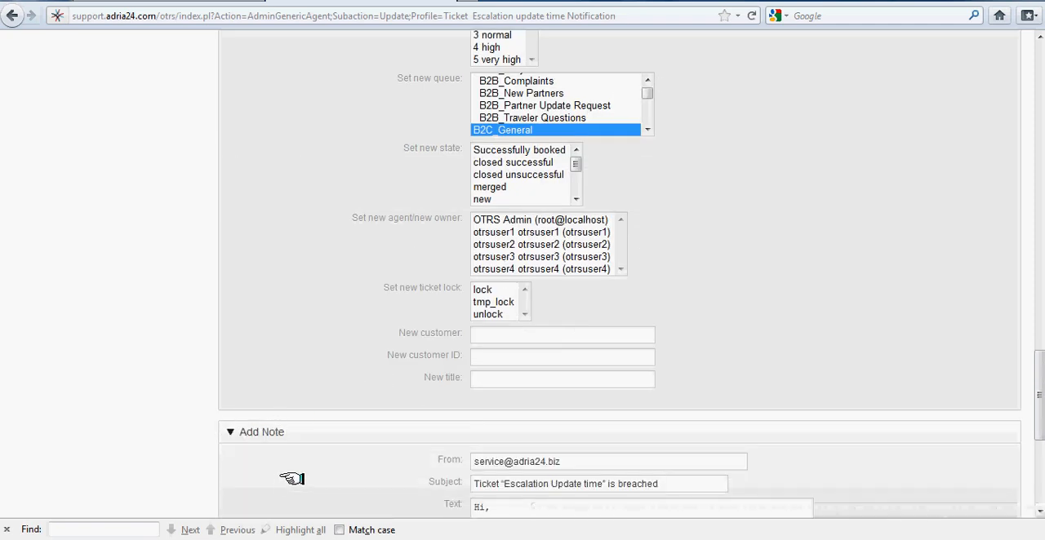
{"action": "scroll", "coordinate": [289, 480], "scroll_direction": "down", "scroll_amount": 2}
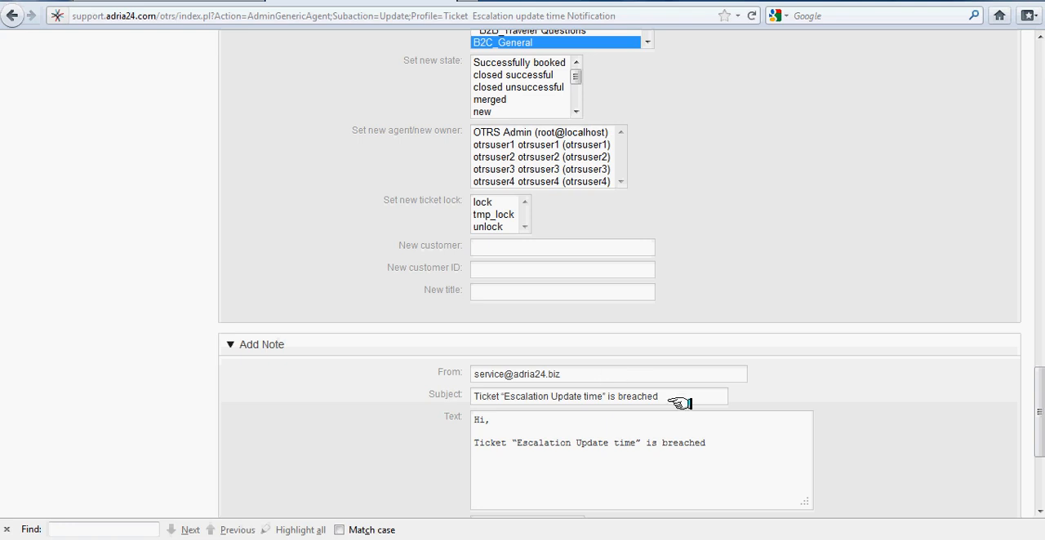
{"action": "left_click", "coordinate": [696, 398]}
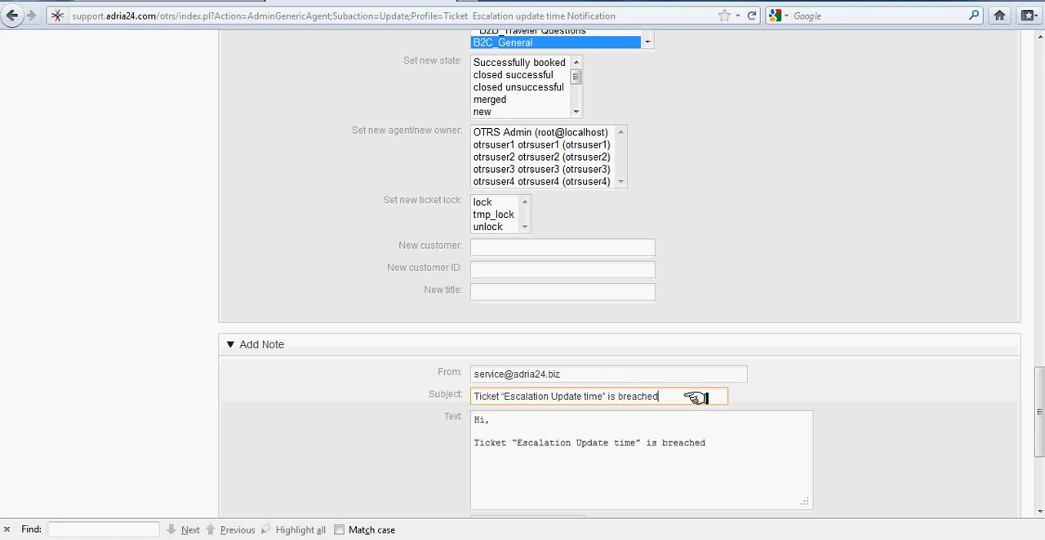
{"action": "scroll", "coordinate": [857, 496], "scroll_direction": "down", "scroll_amount": 5}
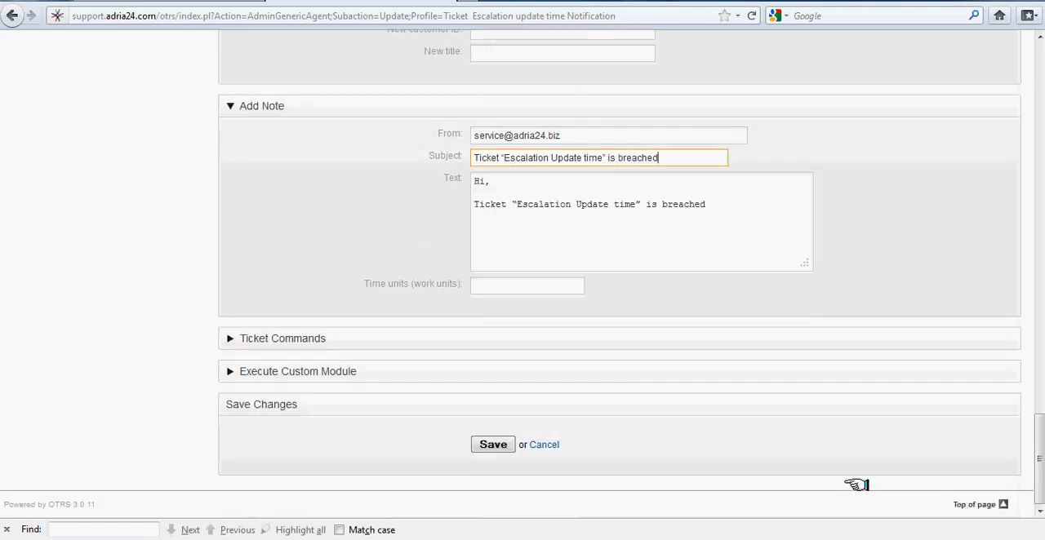
{"action": "left_click", "coordinate": [485, 443]}
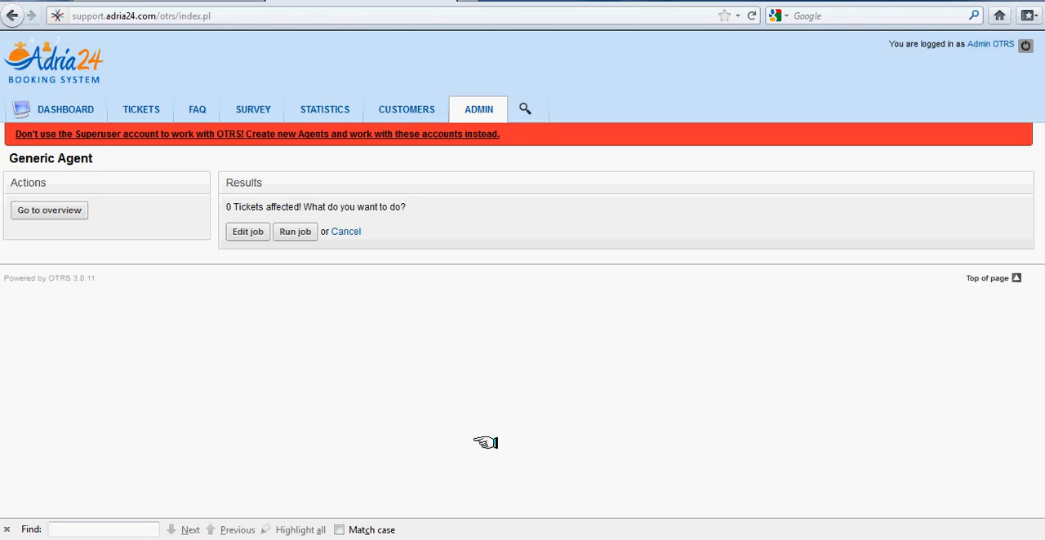
{"action": "left_click", "coordinate": [73, 210]}
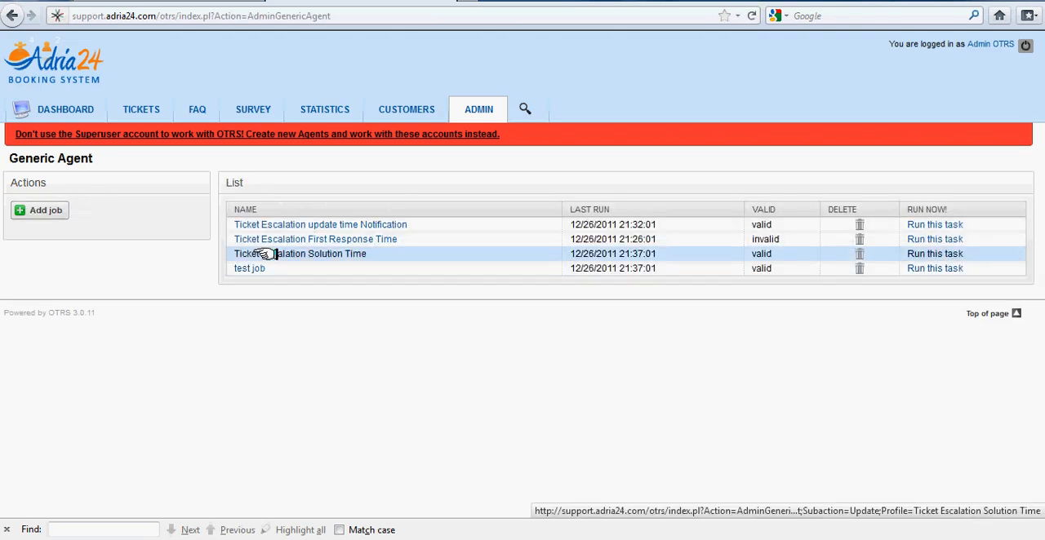
Open the job "Ticket Escalation Solution Time" and filter its tickets by priority 4 high and queue B2B_General.
{"action": "left_click", "coordinate": [275, 254]}
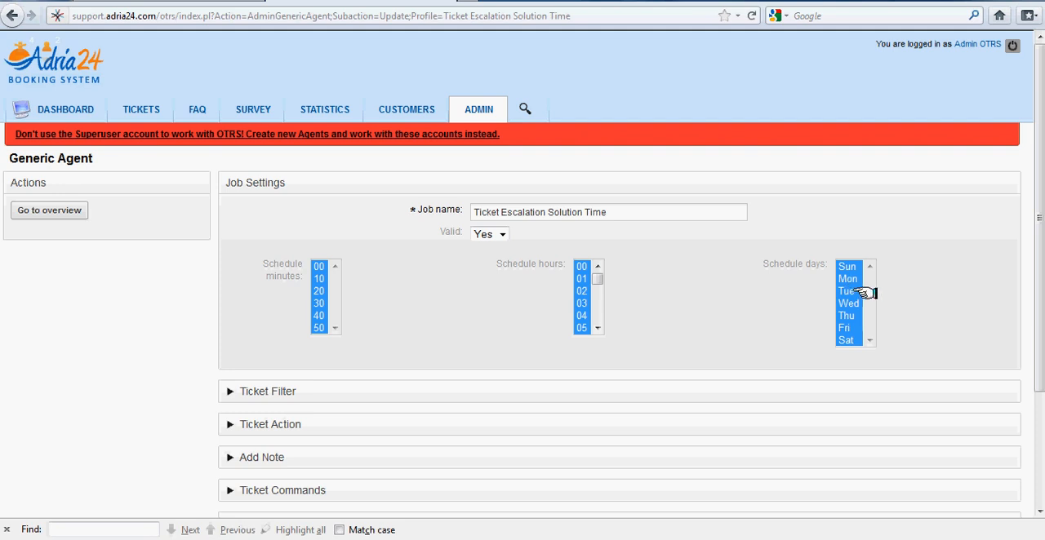
{"action": "left_click", "coordinate": [228, 391]}
{"action": "scroll", "coordinate": [442, 417], "scroll_direction": "down", "scroll_amount": 2}
{"action": "scroll", "coordinate": [351, 435], "scroll_direction": "down", "scroll_amount": 10}
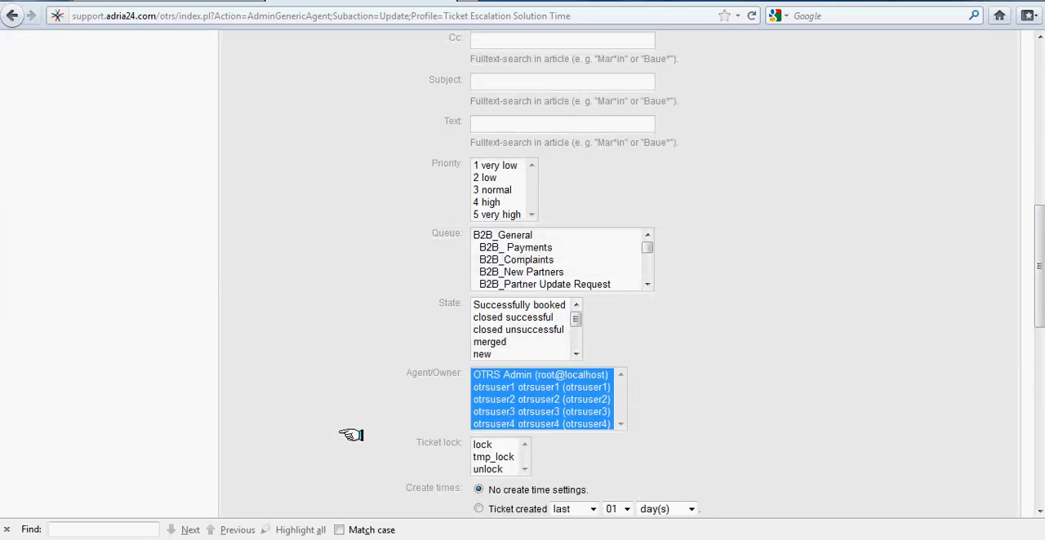
{"action": "left_click", "coordinate": [486, 202]}
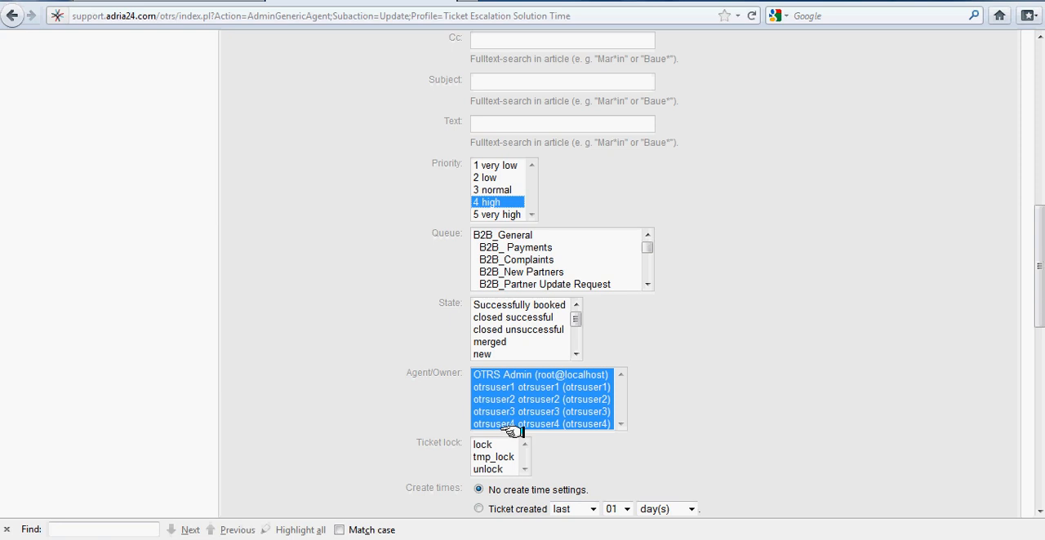
{"action": "left_click", "coordinate": [513, 234]}
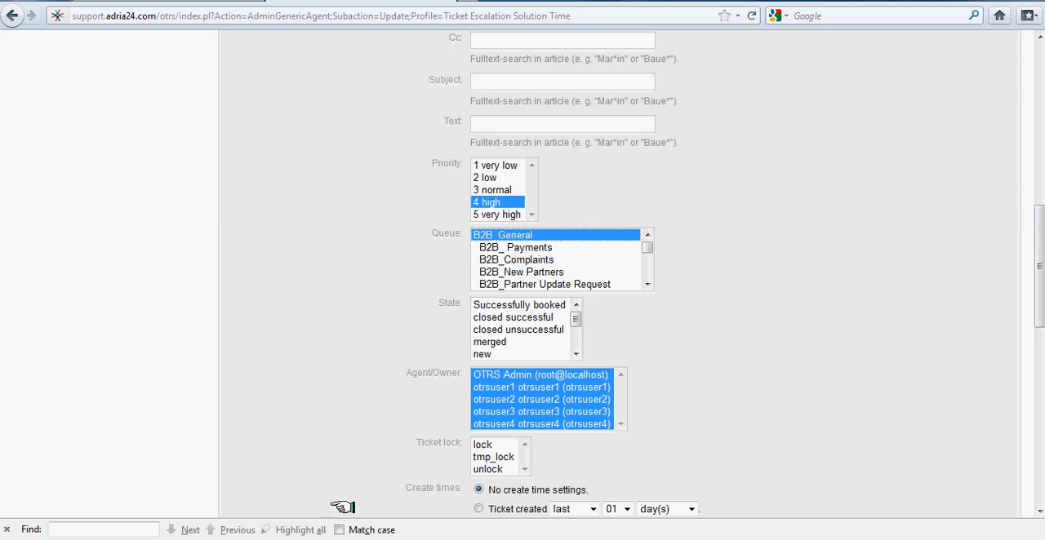
Review the job's escalation time settings and the subject and text of its added note.
{"action": "scroll", "coordinate": [621, 468], "scroll_direction": "down", "scroll_amount": 10}
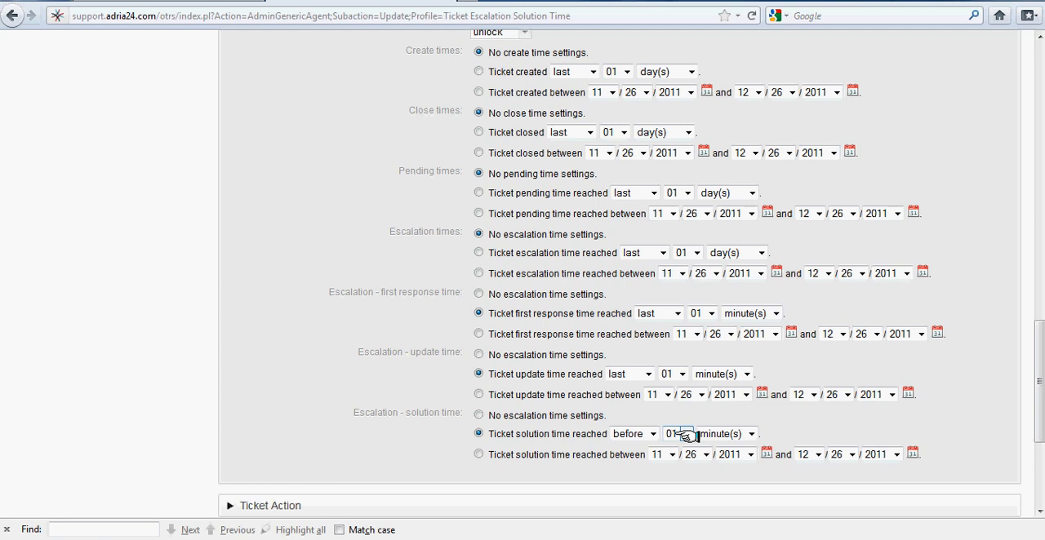
{"action": "scroll", "coordinate": [310, 470], "scroll_direction": "down", "scroll_amount": 5}
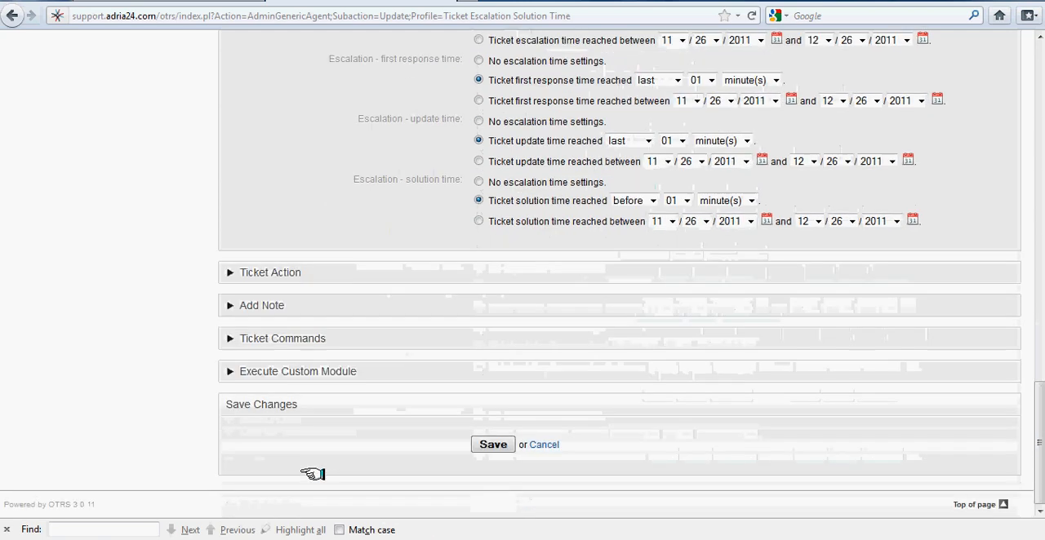
{"action": "left_click", "coordinate": [230, 305]}
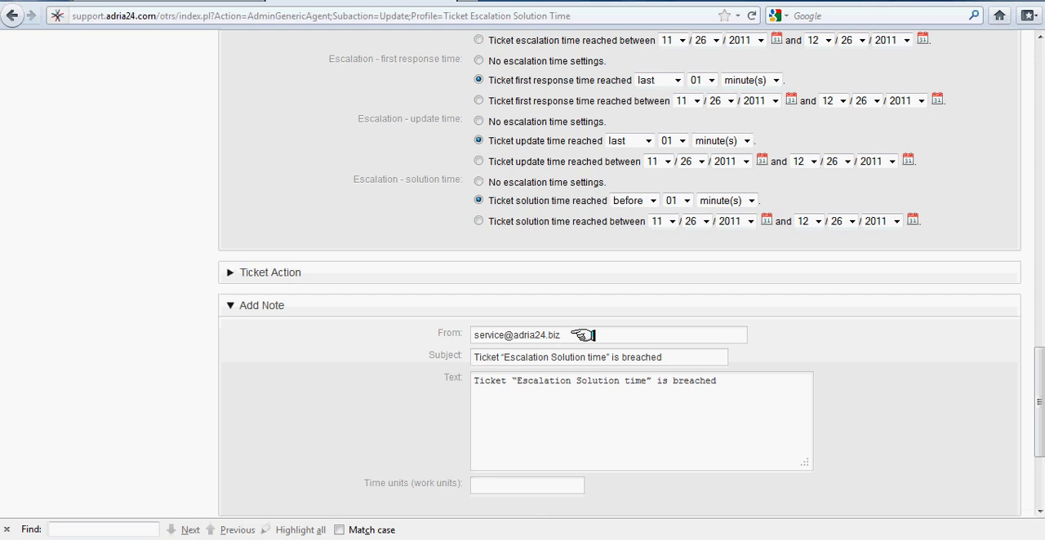
{"action": "left_click", "coordinate": [684, 354]}
{"action": "left_click", "coordinate": [753, 391]}
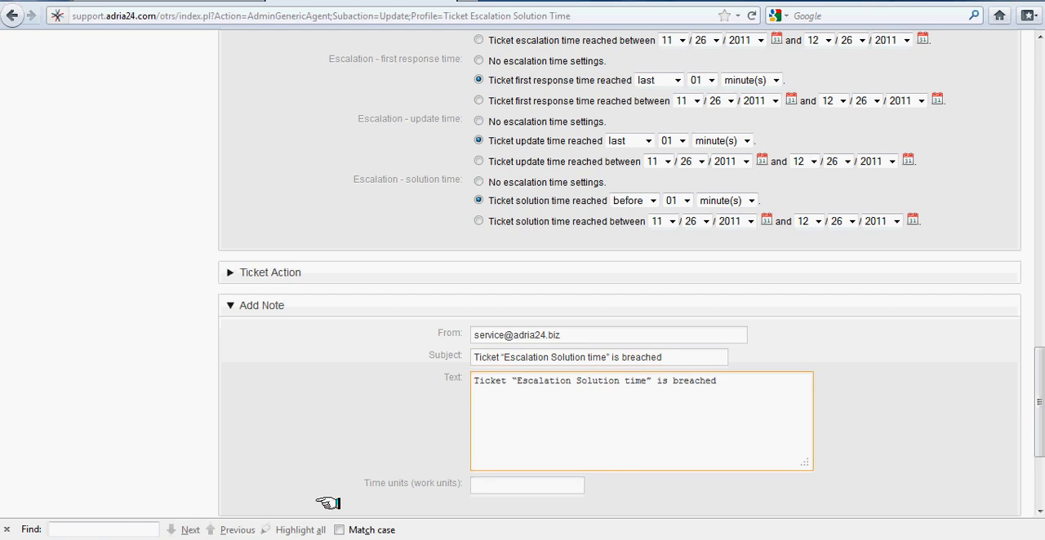
Review the solution time job's ticket commands, save the job and return to the job overview.
{"action": "scroll", "coordinate": [303, 475], "scroll_direction": "down", "scroll_amount": 4}
{"action": "left_click", "coordinate": [231, 338]}
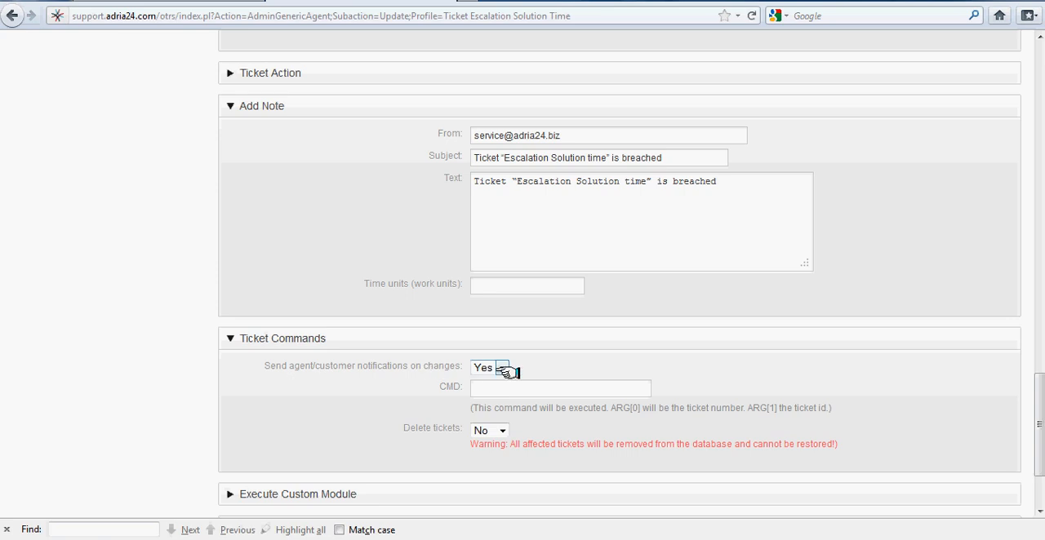
{"action": "scroll", "coordinate": [331, 449], "scroll_direction": "down", "scroll_amount": 3}
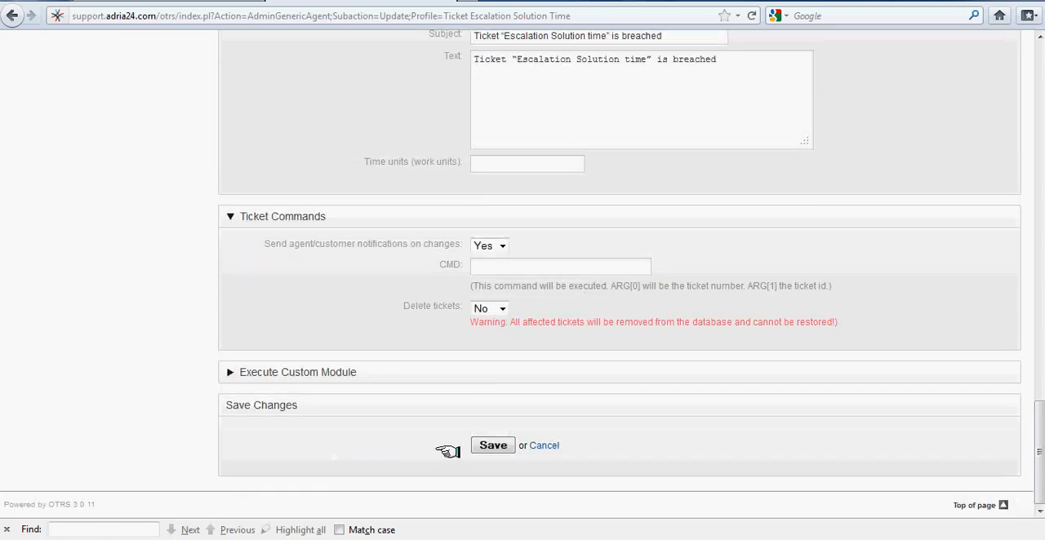
{"action": "left_click", "coordinate": [488, 446]}
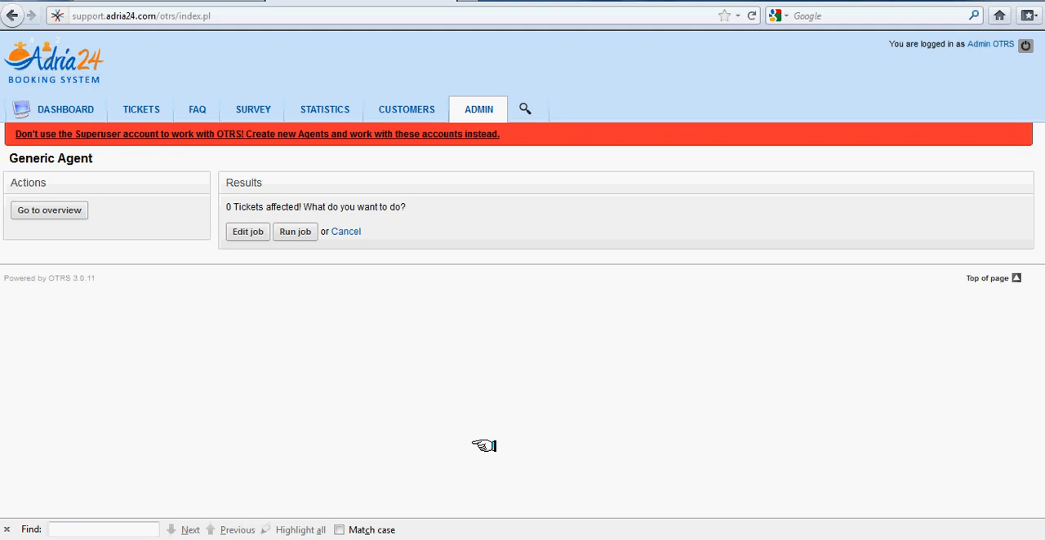
{"action": "left_click", "coordinate": [47, 209]}
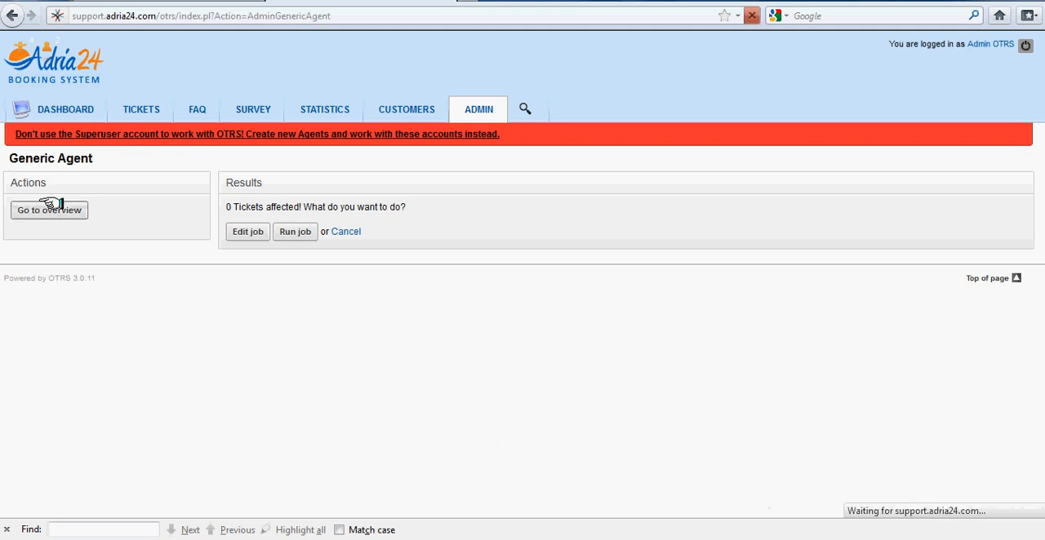